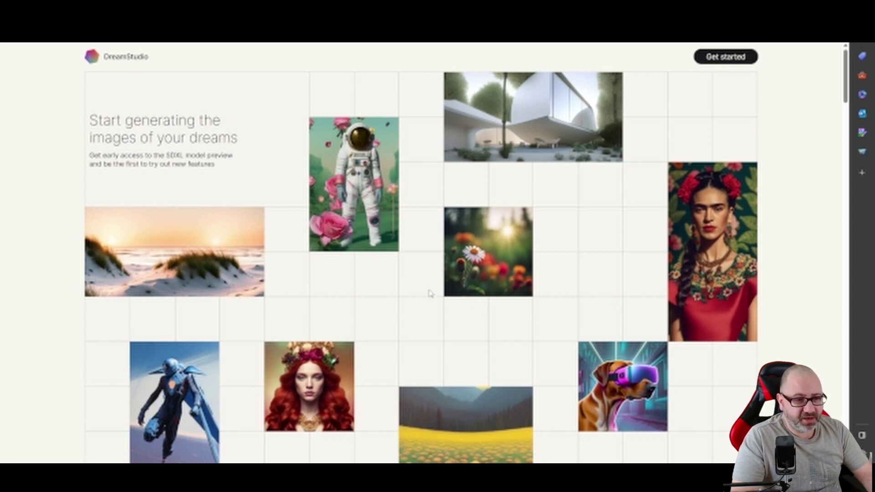
Scroll the DreamStudio landing page down and back up to look it over
scroll(434, 276, "down", 5)
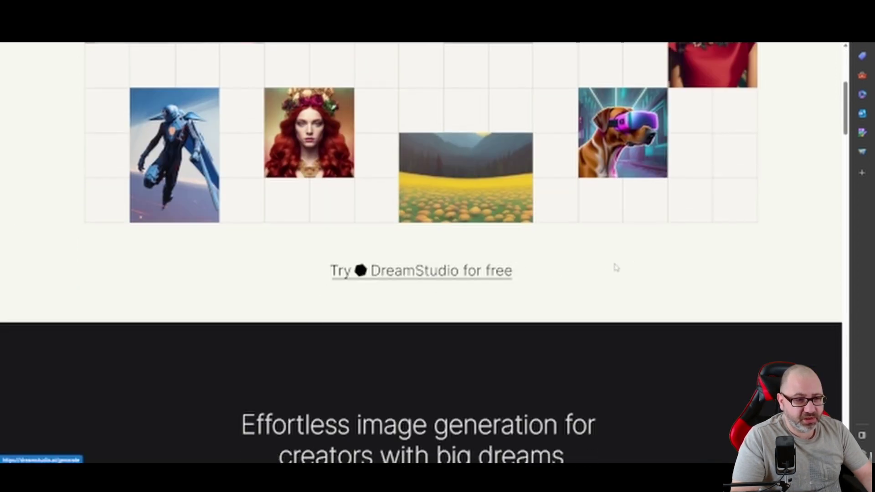
scroll(598, 269, "up", 5)
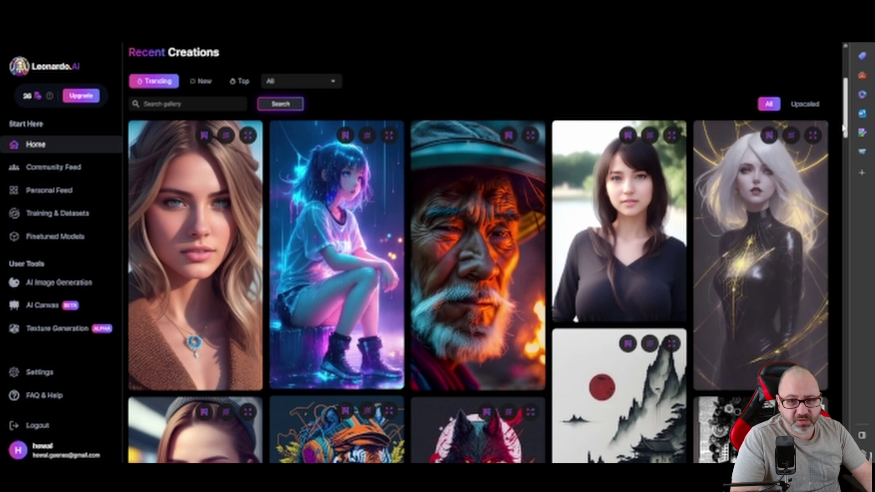
Scroll down through the trending Home gallery for design ideas
left_click_drag(847, 129, 866, 395)
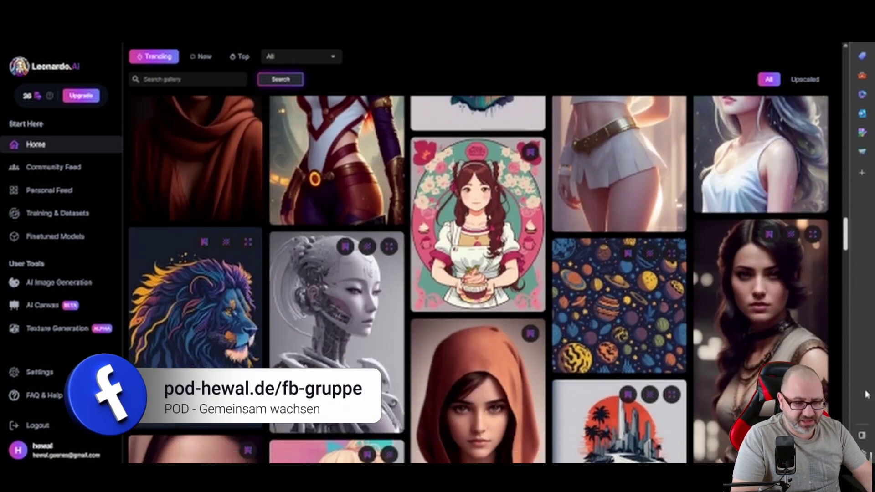
scroll(606, 319, "down", 2)
scroll(620, 346, "down", 2)
scroll(629, 374, "down", 1)
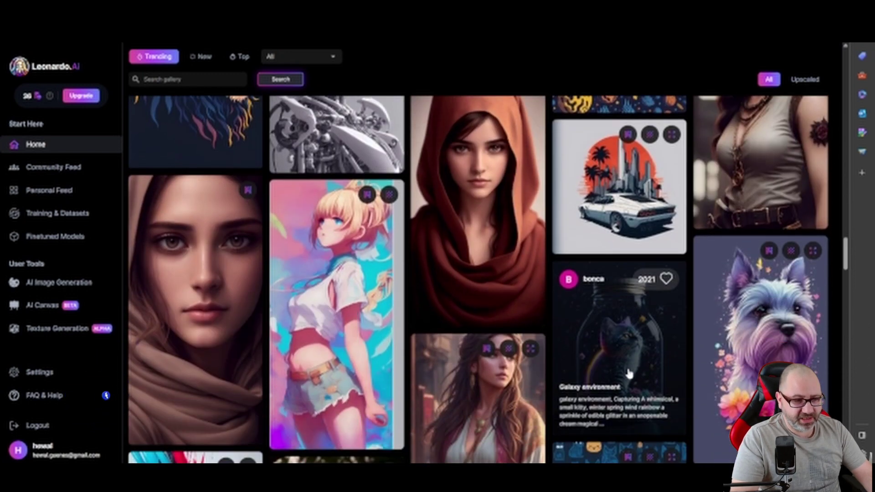
scroll(629, 374, "down", 4)
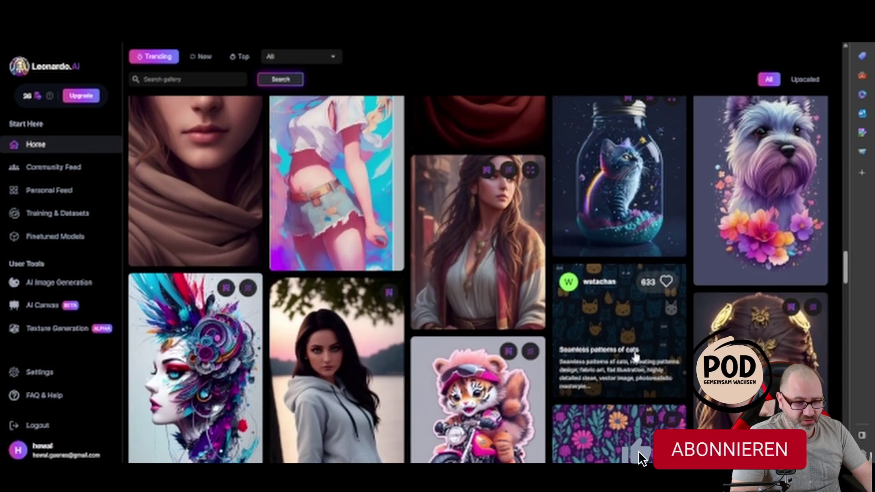
scroll(636, 357, "down", 3)
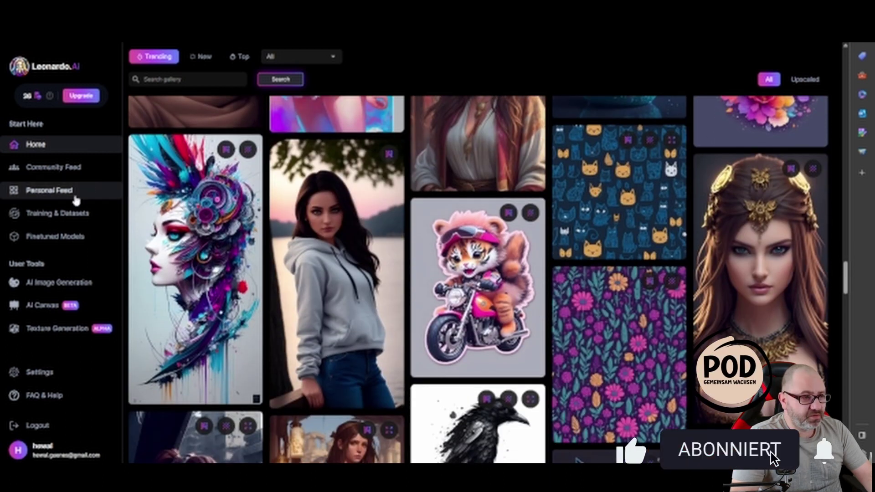
Try the Search gallery field, dismiss it, and keep browsing the gallery
left_click(146, 80)
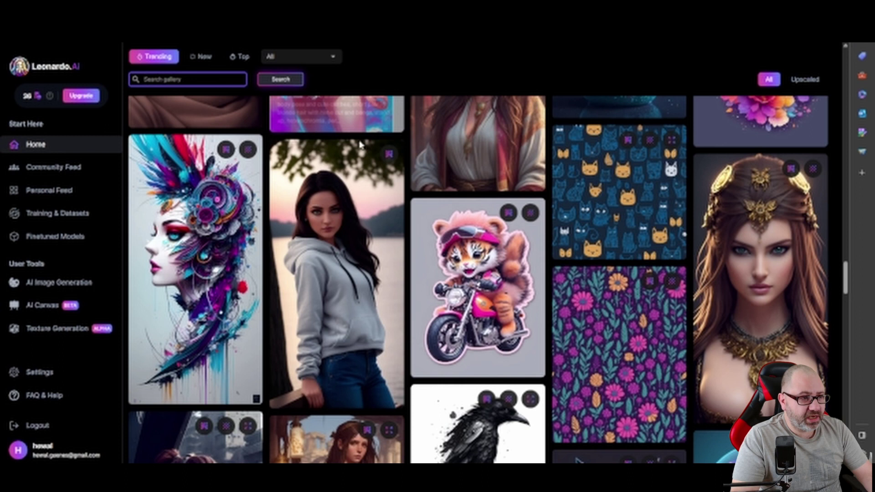
left_click(208, 78)
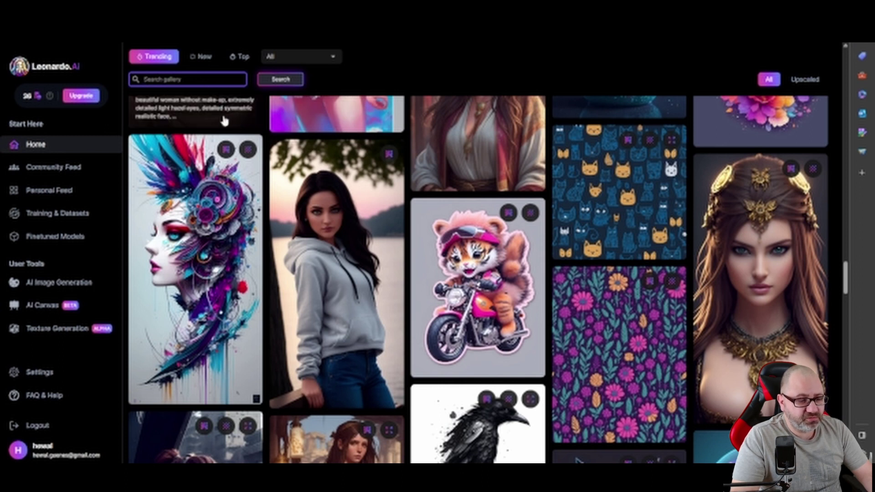
key("Escape")
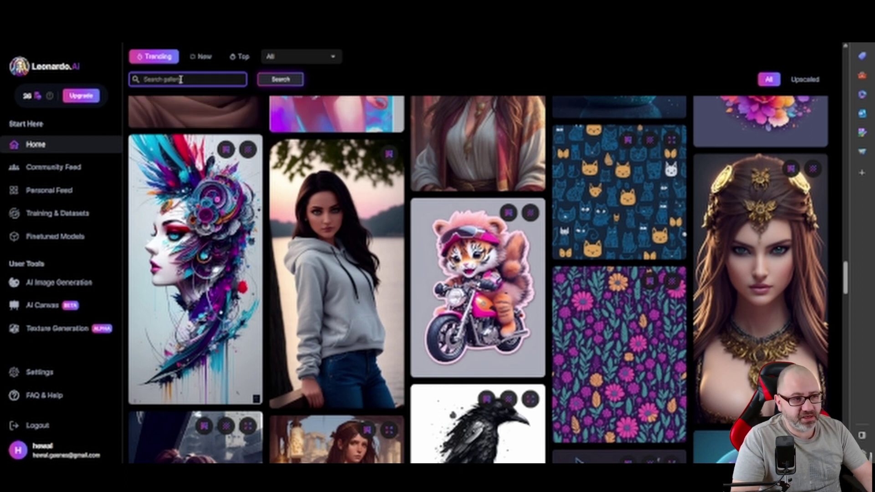
mouse_move(478, 288)
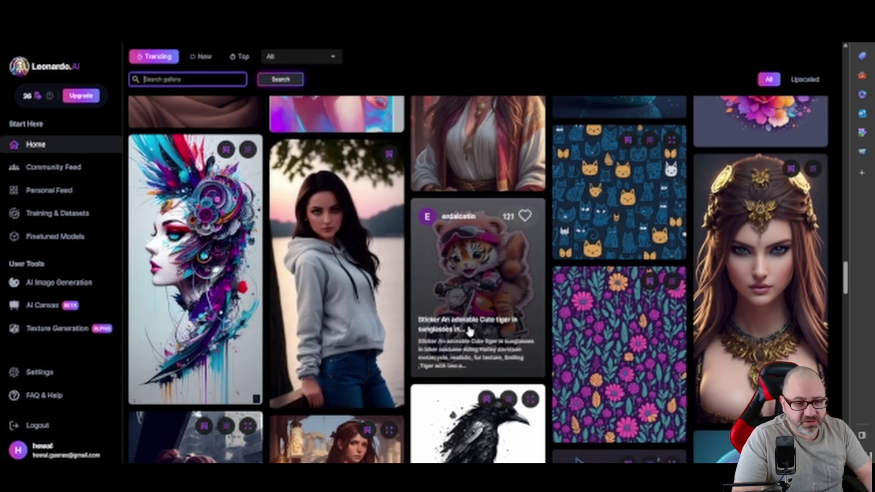
scroll(469, 328, "down", 3)
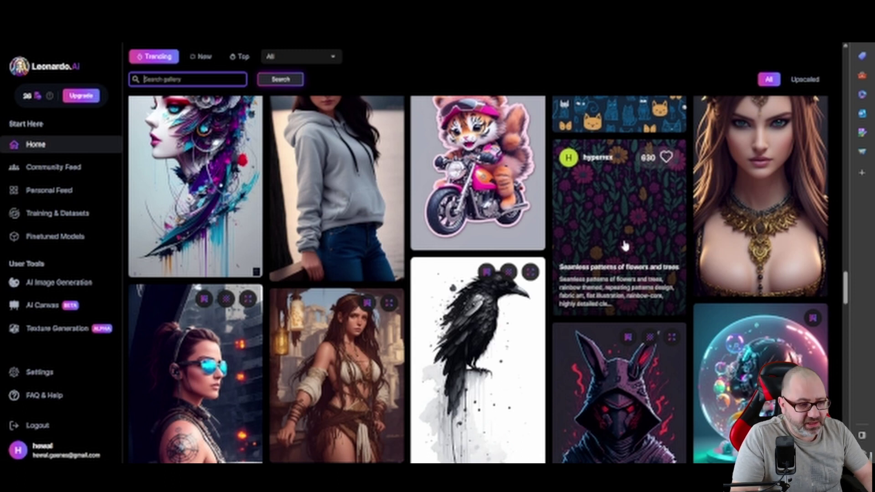
scroll(624, 246, "down", 3)
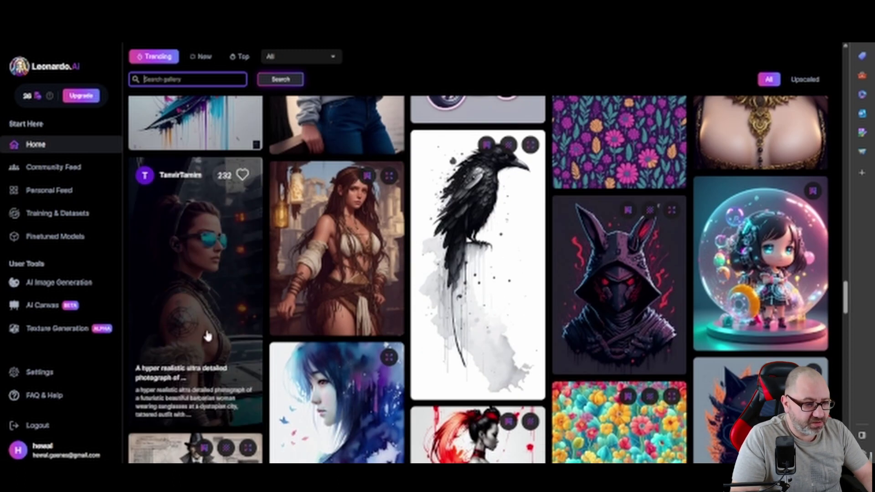
scroll(207, 336, "down", 4)
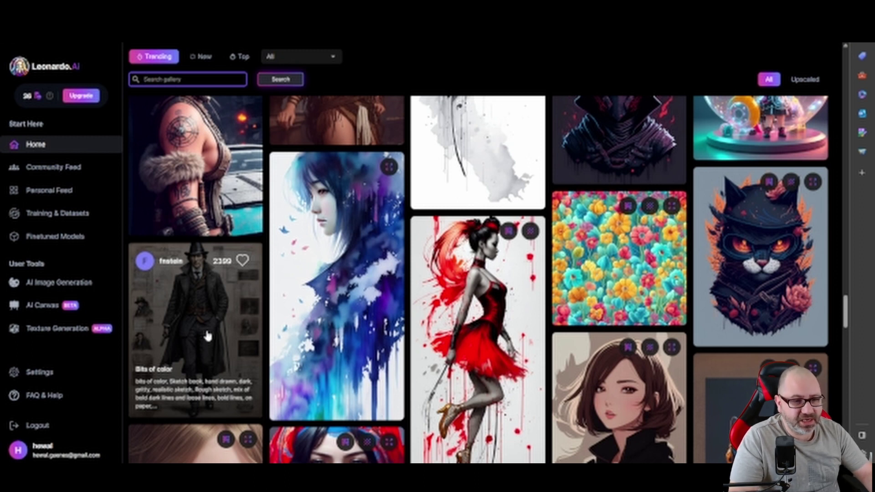
Switch to the Community Feed and scroll down its Trending grid
left_click(17, 173)
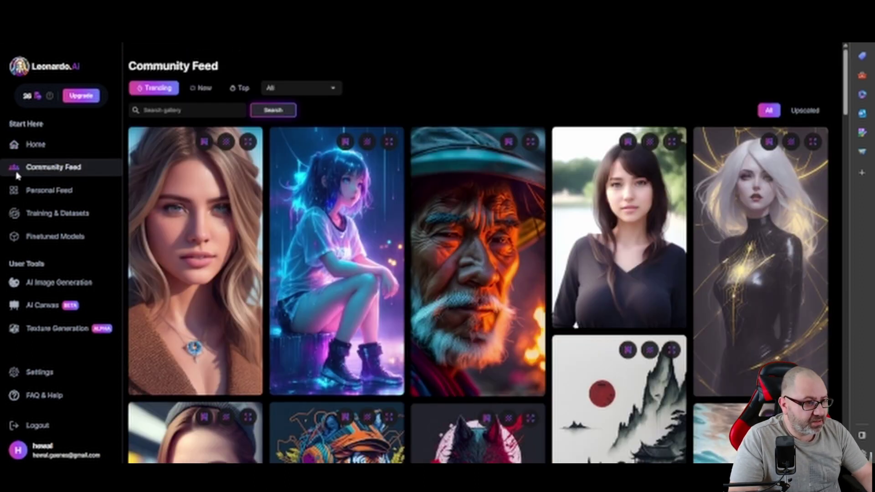
scroll(610, 219, "down", 1)
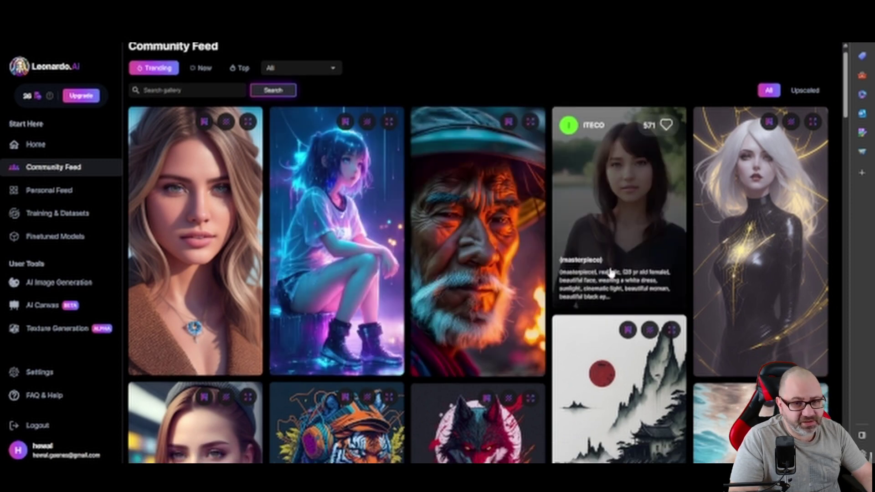
scroll(611, 276, "down", 4)
scroll(610, 276, "down", 4)
scroll(624, 274, "down", 2)
scroll(624, 273, "down", 5)
scroll(677, 270, "down", 2)
Scroll further and open the red-haired heroine image's details
scroll(678, 271, "down", 5)
scroll(684, 269, "down", 2)
scroll(688, 268, "down", 2)
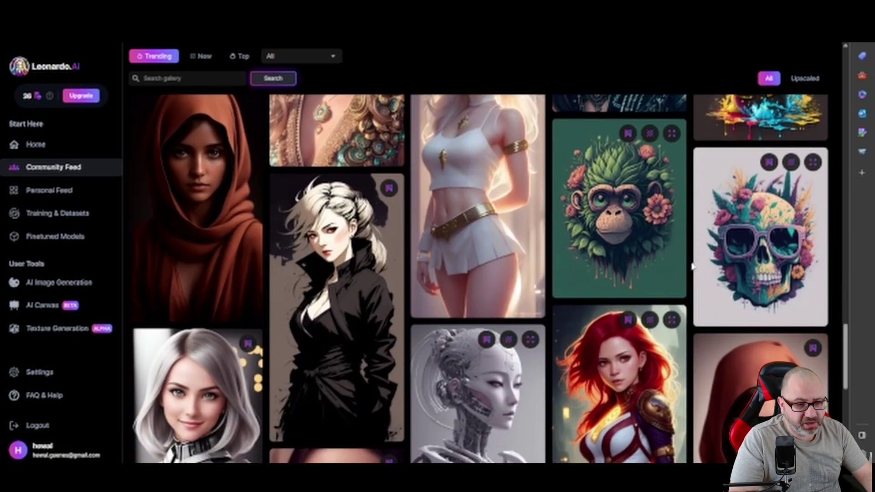
scroll(691, 267, "down", 2)
mouse_move(619, 383)
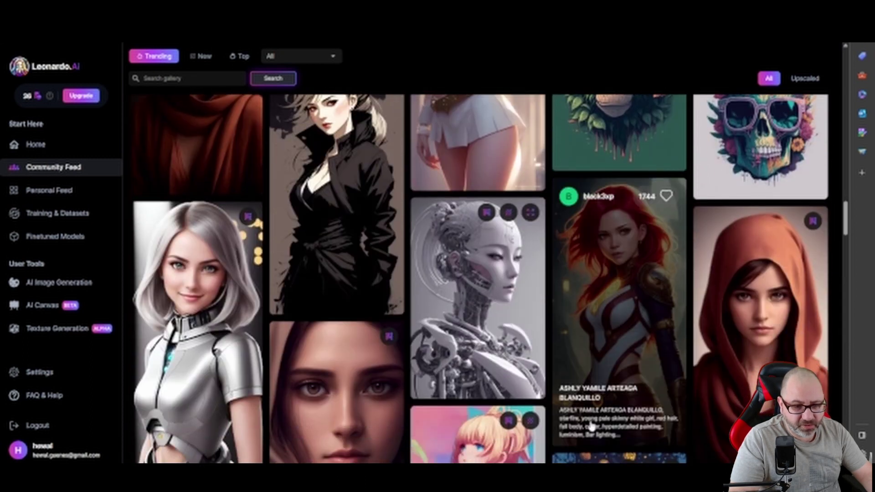
scroll(606, 301, "down", 3)
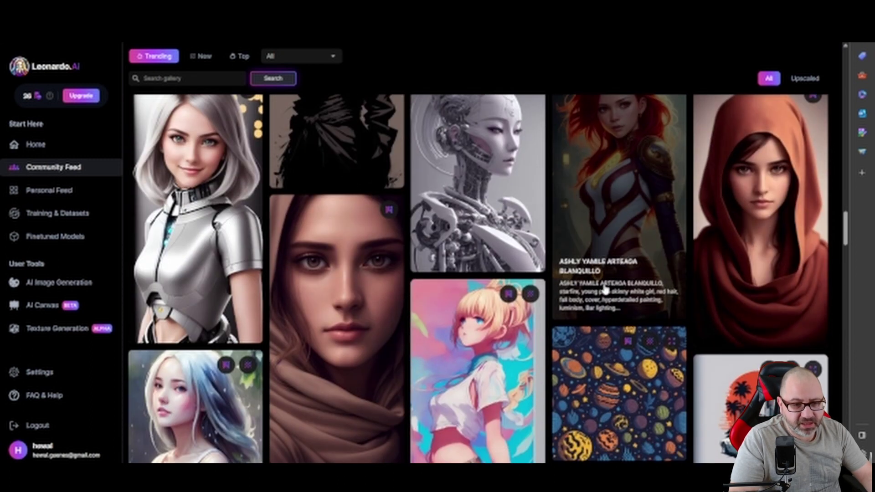
left_click(605, 290)
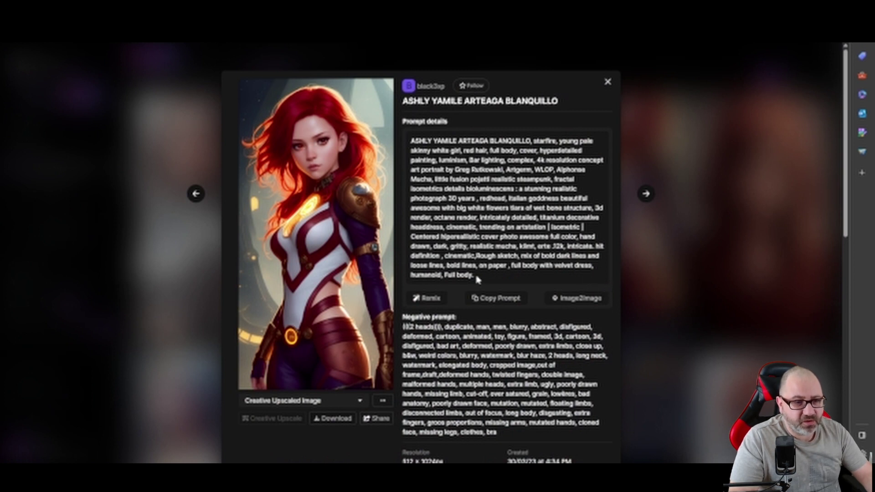
Copy the red-haired heroine image's full prompt, then close its details
left_click_drag(475, 275, 410, 140)
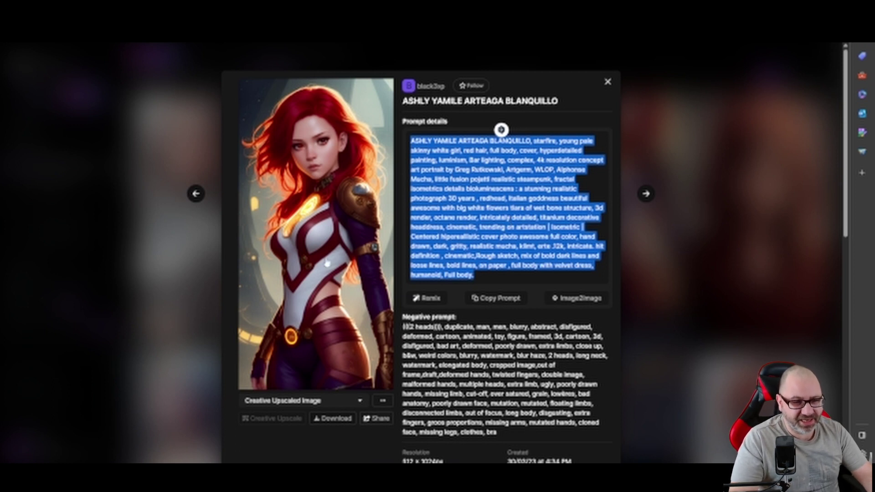
scroll(327, 263, "down", 5)
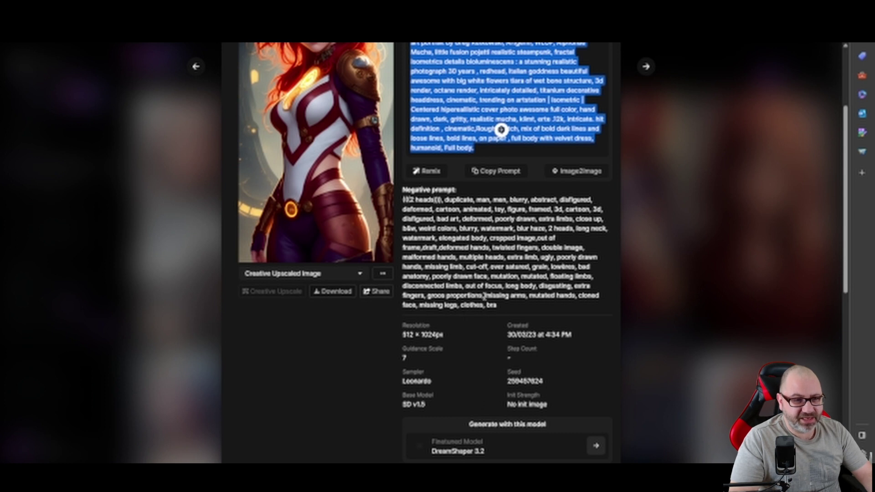
scroll(489, 302, "up", 3)
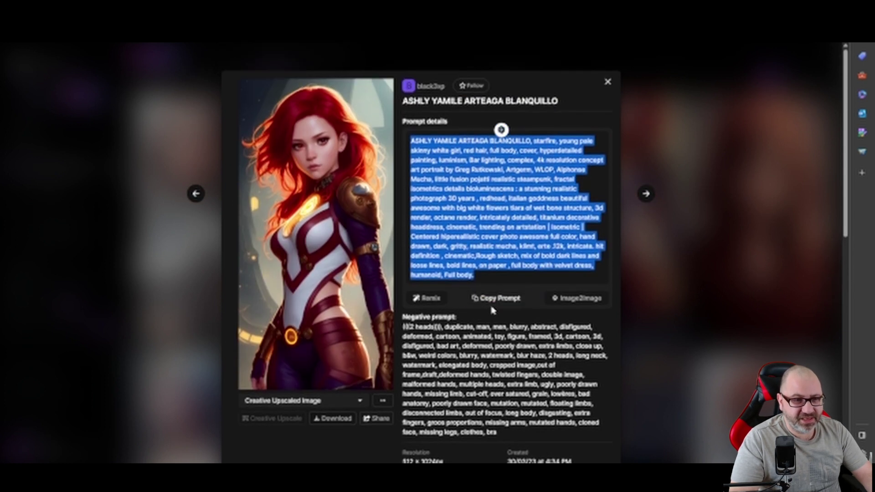
left_click(496, 298)
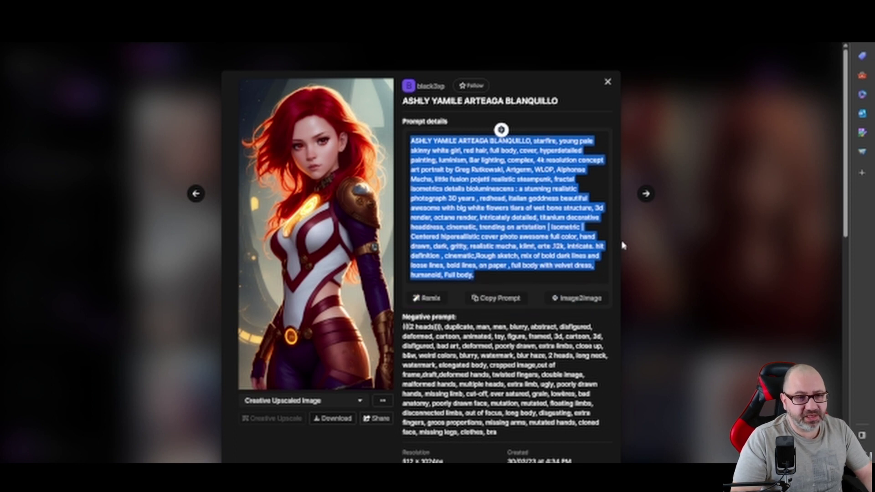
left_click(608, 82)
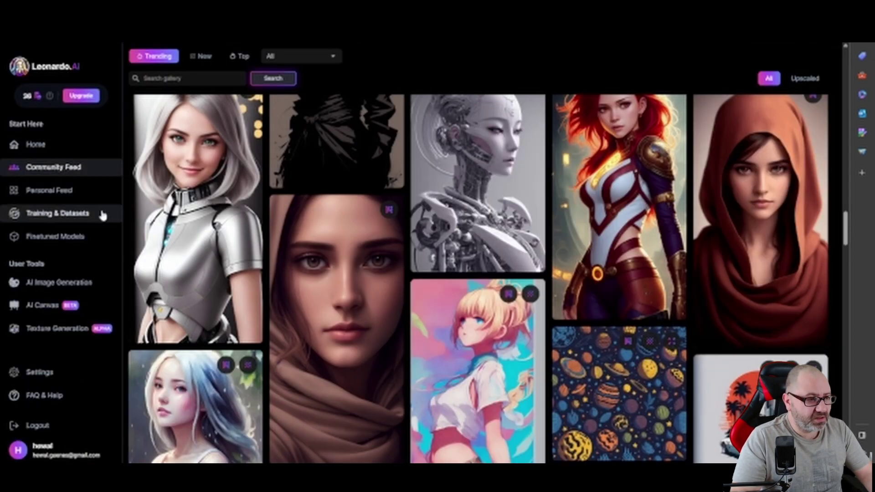
Open Personal Feed and scroll through your past generations, including the karate cat images
left_click(50, 191)
mouse_move(195, 295)
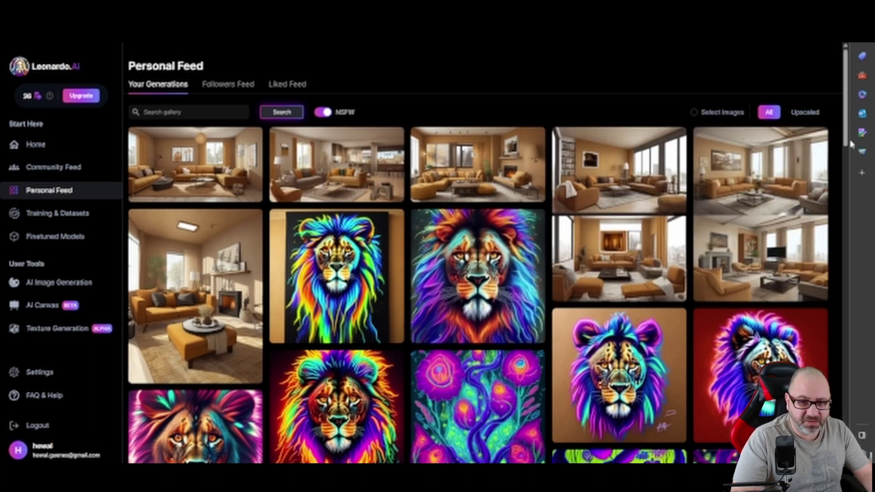
left_click_drag(848, 144, 834, 266)
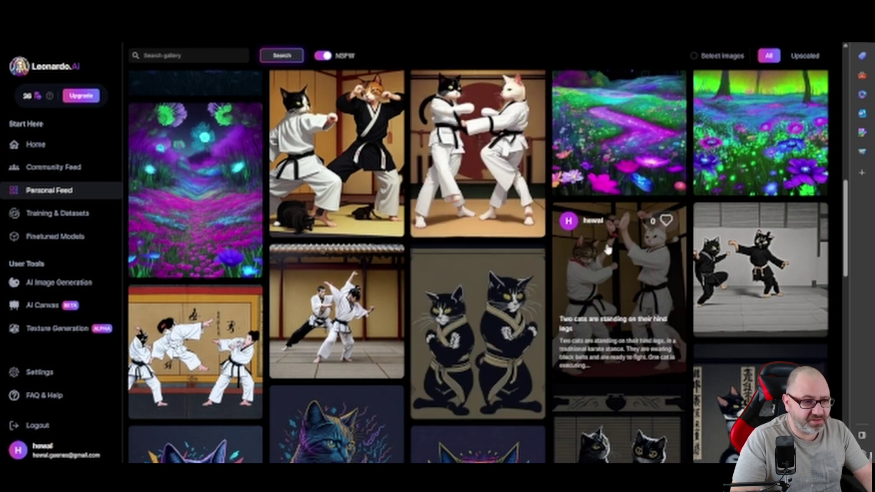
scroll(332, 215, "down", 3)
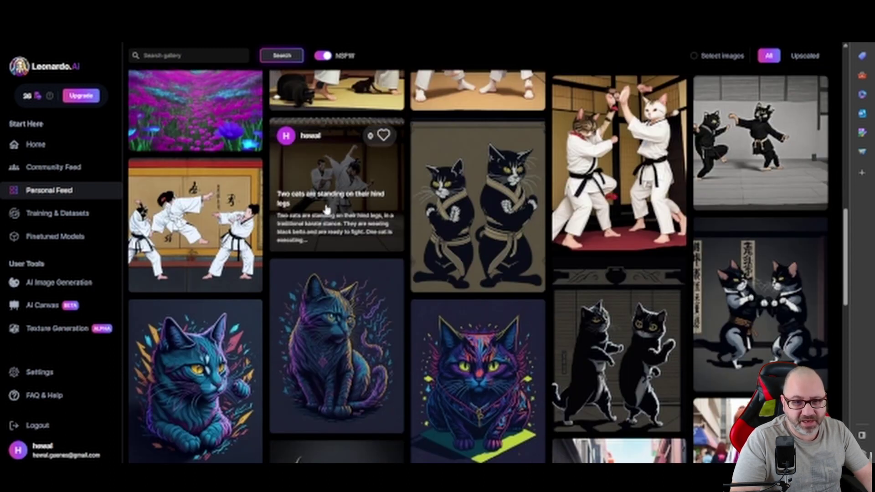
scroll(326, 209, "down", 3)
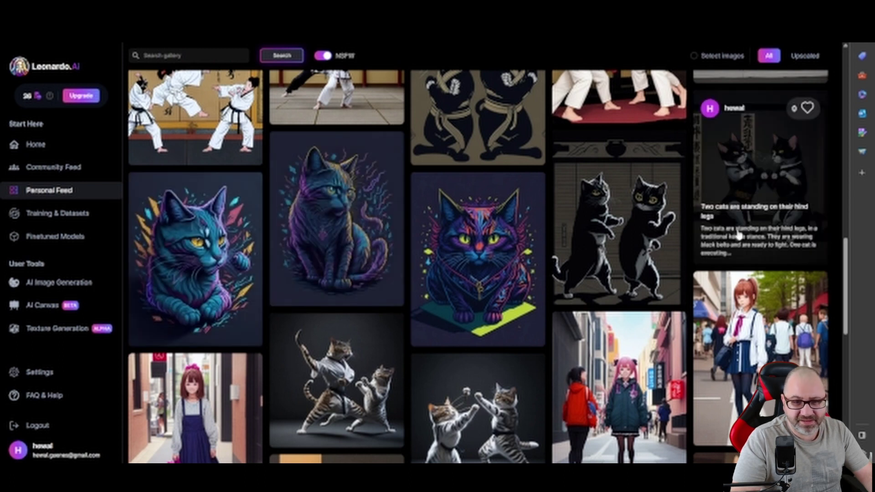
scroll(739, 235, "down", 4)
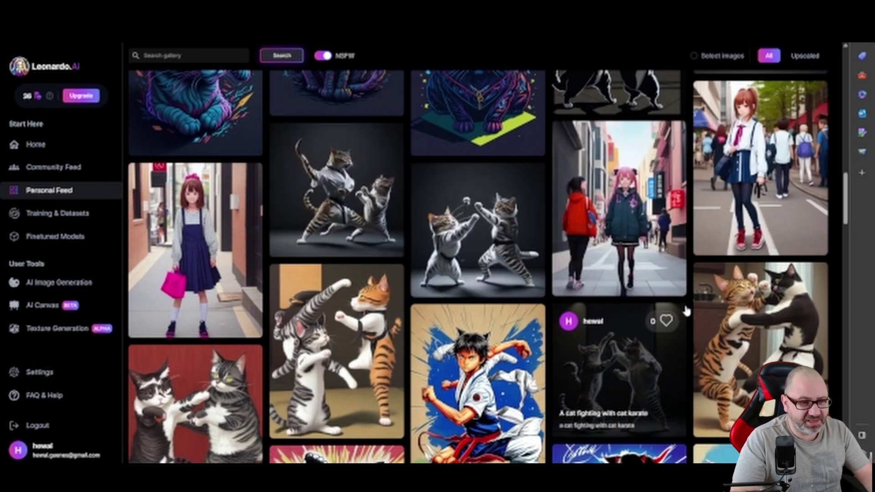
scroll(686, 310, "down", 3)
scroll(615, 214, "down", 3)
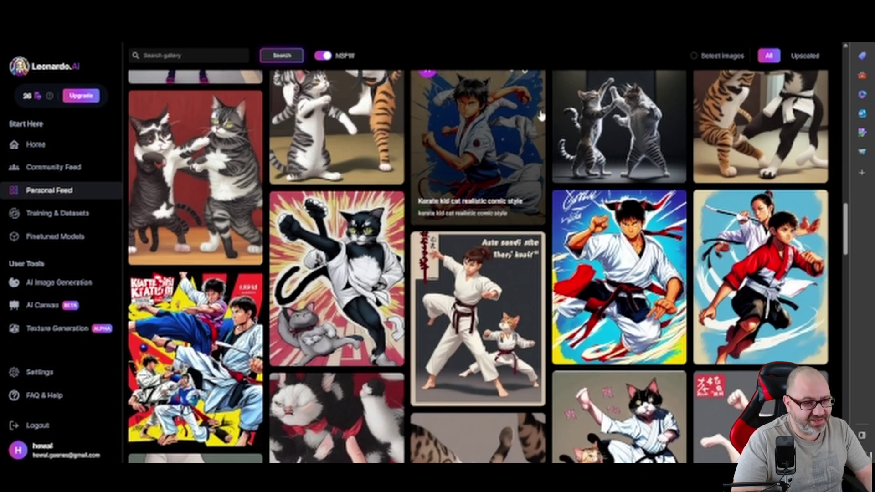
scroll(531, 148, "down", 5)
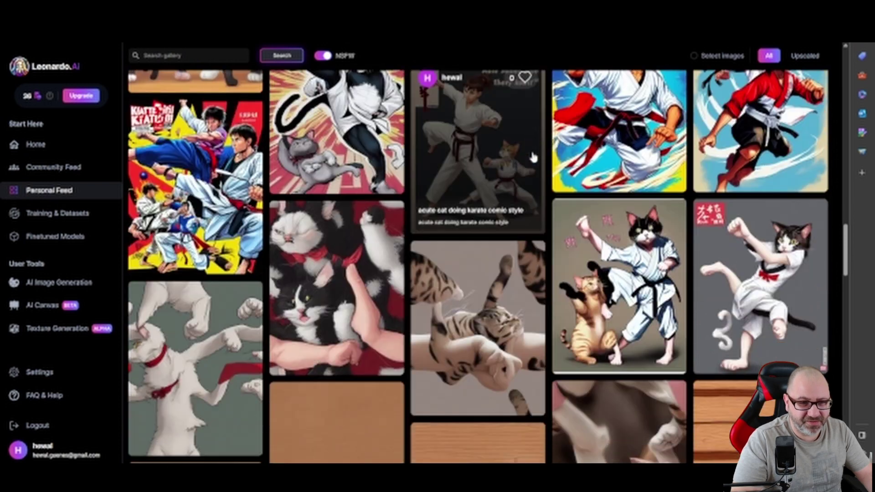
scroll(531, 152, "down", 10)
scroll(405, 313, "down", 5)
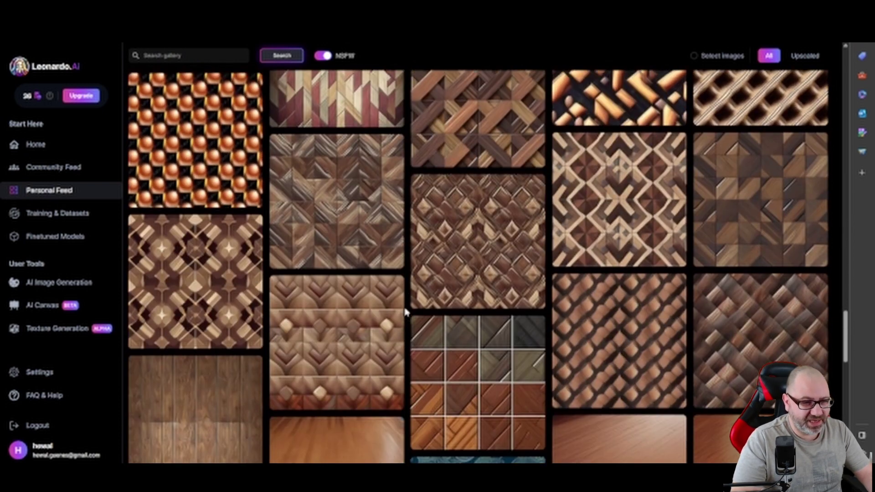
scroll(494, 299, "down", 5)
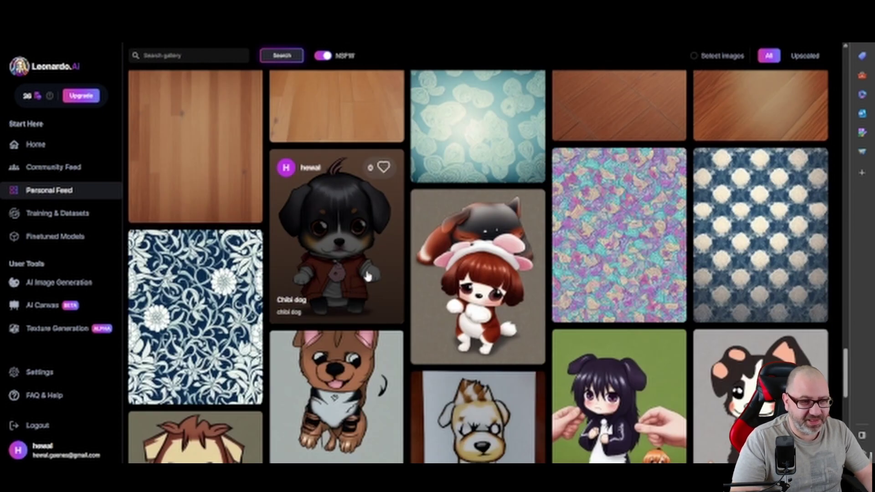
scroll(527, 259, "down", 5)
scroll(383, 255, "down", 3)
scroll(474, 319, "down", 3)
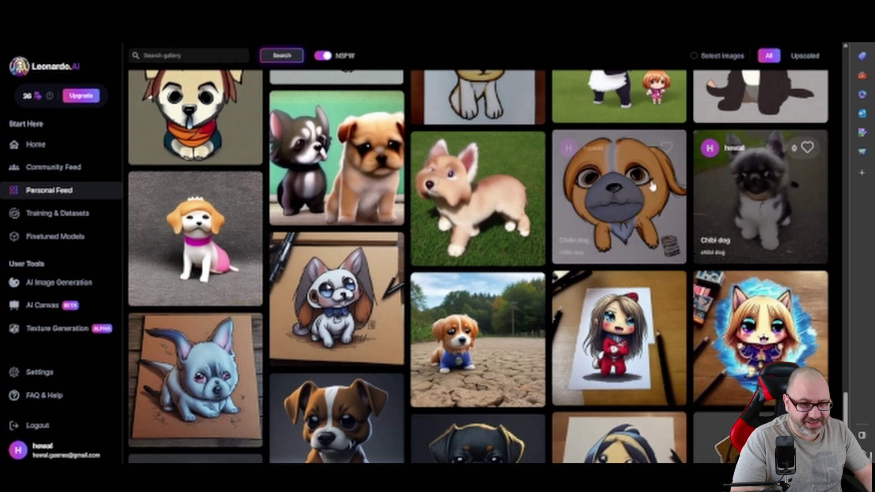
scroll(641, 185, "down", 1)
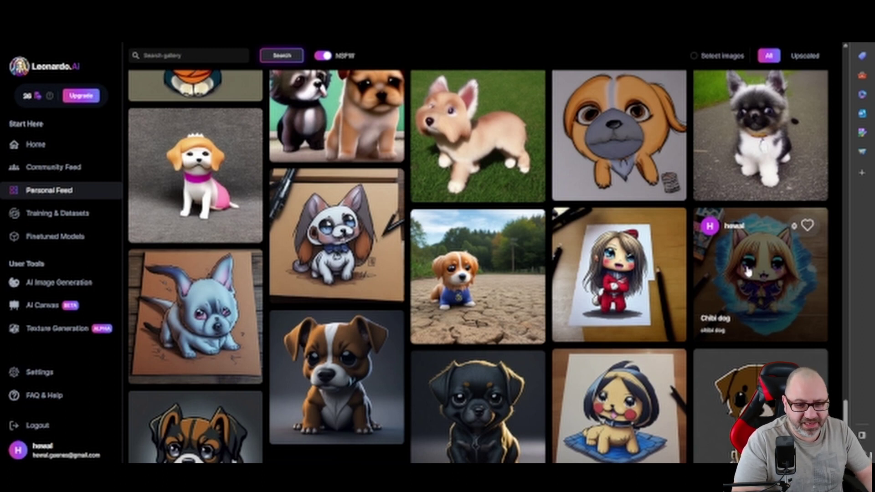
scroll(743, 270, "down", 2)
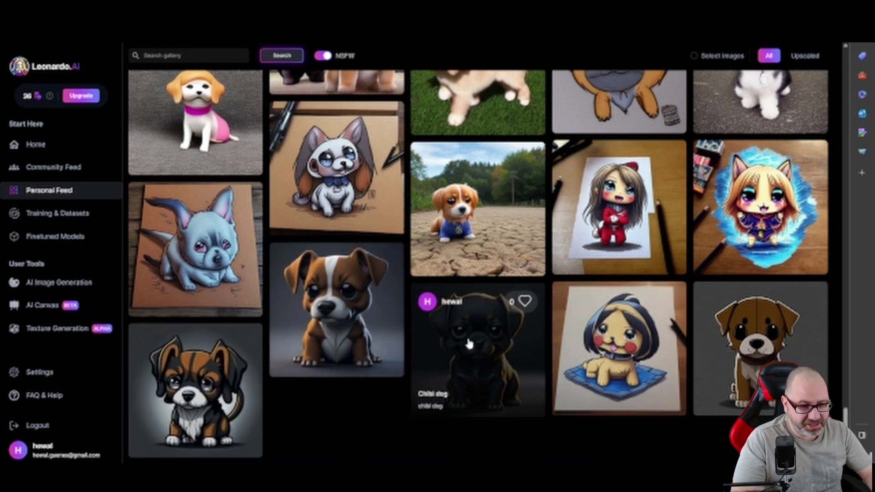
mouse_move(478, 276)
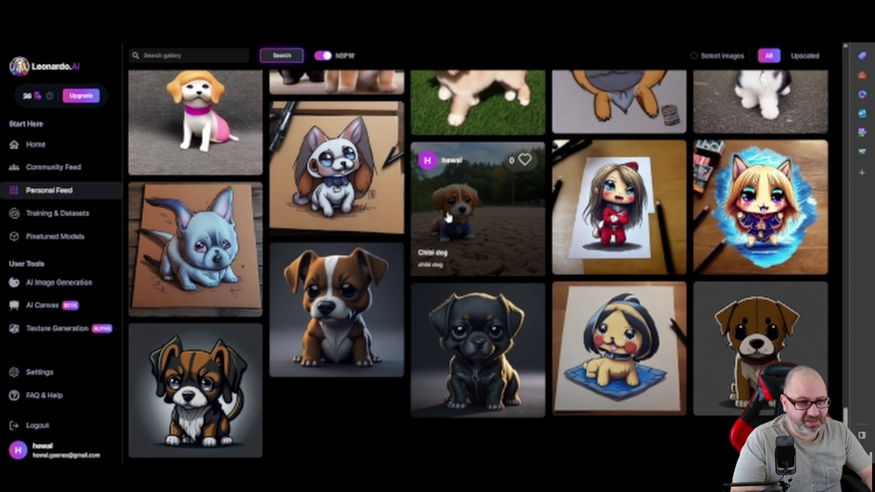
scroll(446, 218, "up", 3)
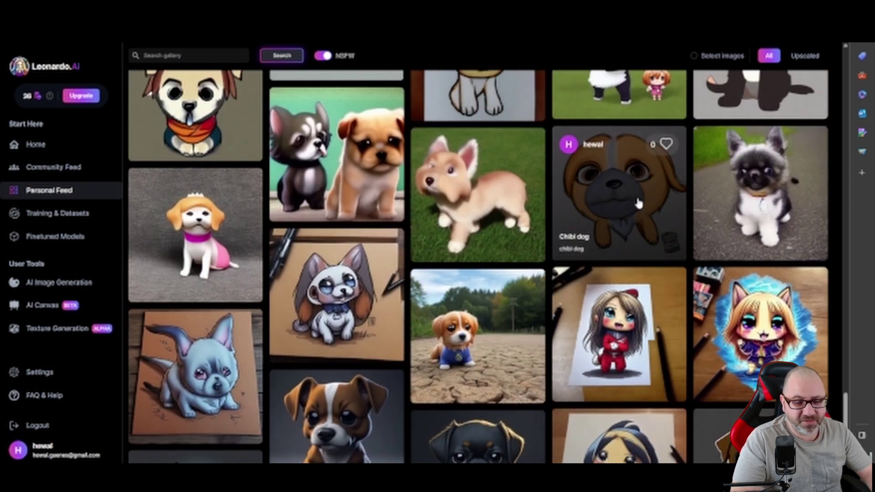
mouse_move(478, 336)
scroll(484, 342, "down", 3)
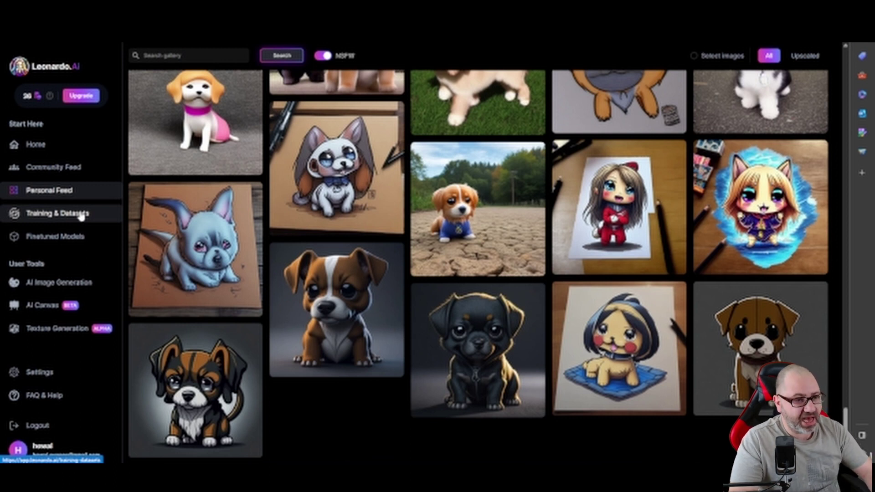
Visit Training & Datasets, then go to the Finetuned Models gallery
left_click(71, 215)
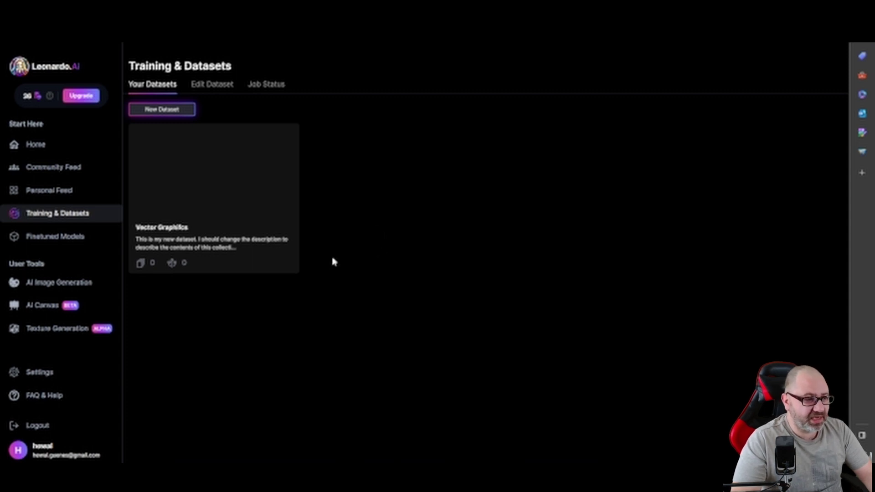
left_click(48, 242)
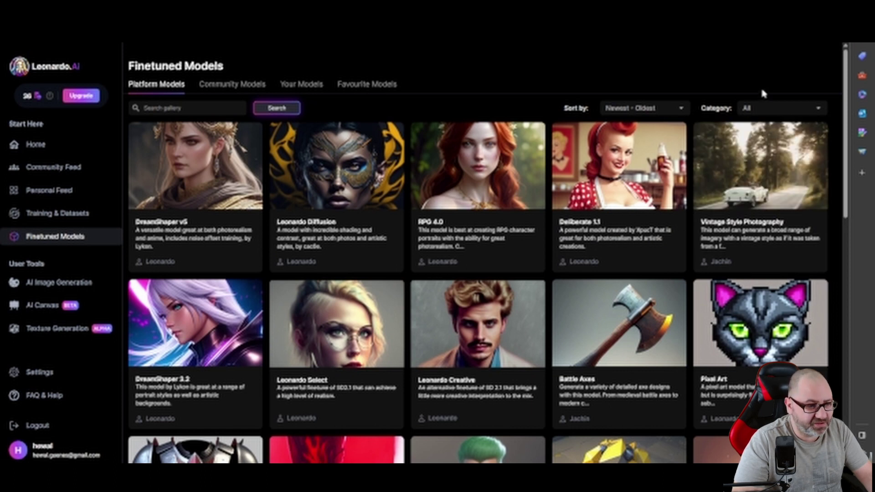
scroll(760, 86, "down", 3)
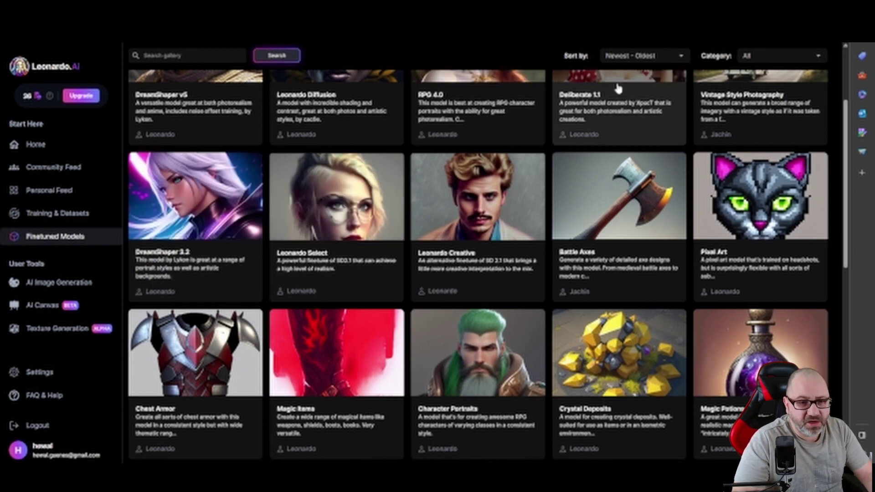
scroll(762, 107, "down", 4)
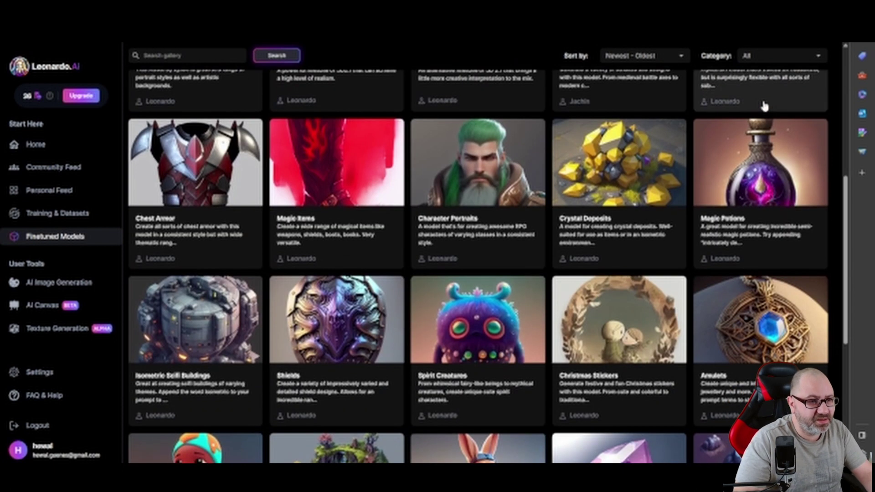
mouse_move(619, 352)
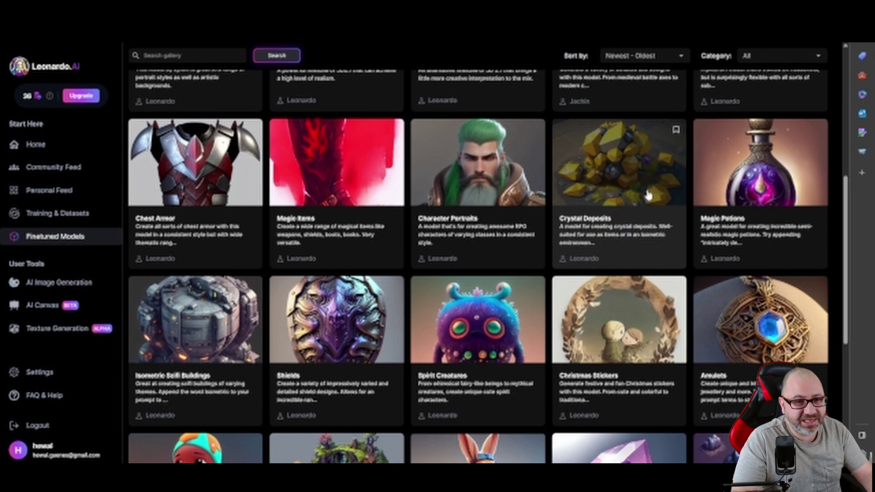
scroll(588, 214, "up", 5)
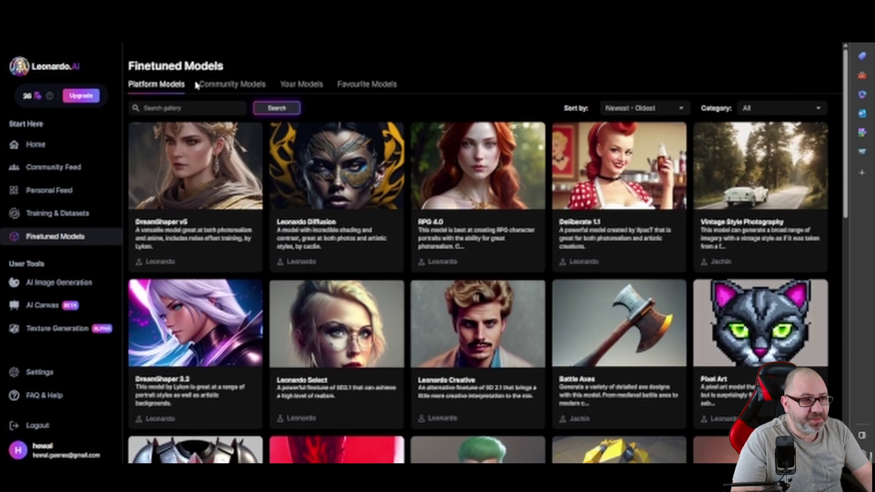
Switch to Community Models and browse cards like Typography 1 and Cute Anime Girls 1.0
left_click(233, 85)
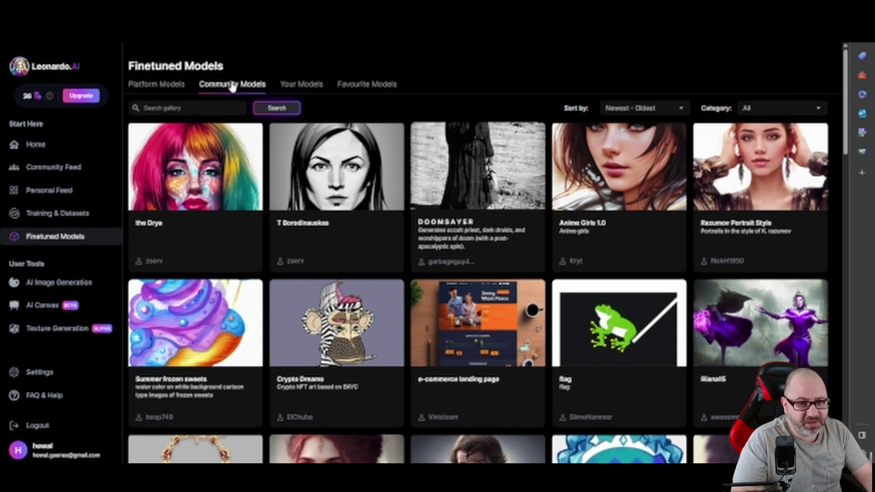
scroll(555, 224, "down", 5)
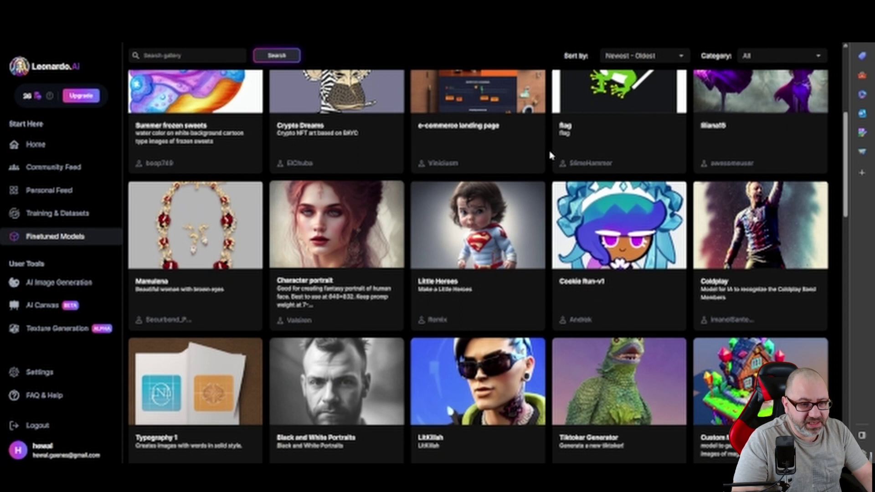
scroll(550, 155, "down", 4)
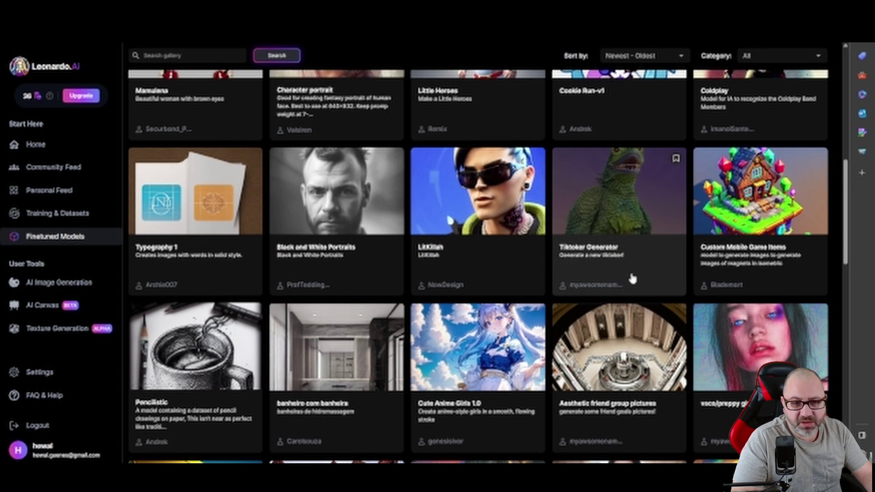
scroll(706, 286, "down", 3)
scroll(690, 271, "down", 2)
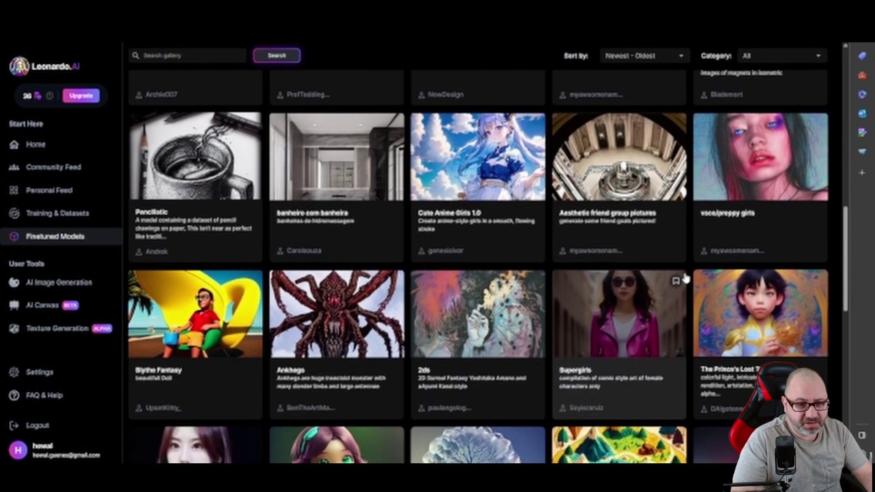
scroll(667, 191, "down", 4)
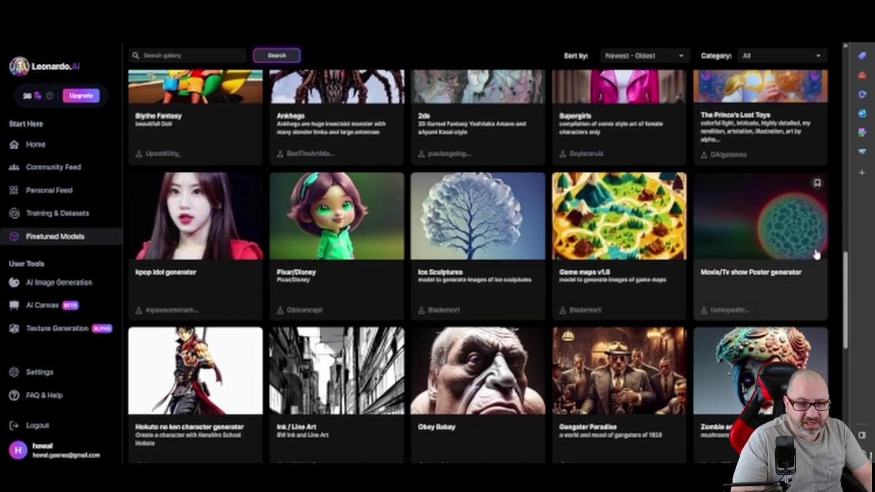
scroll(774, 319, "down", 2)
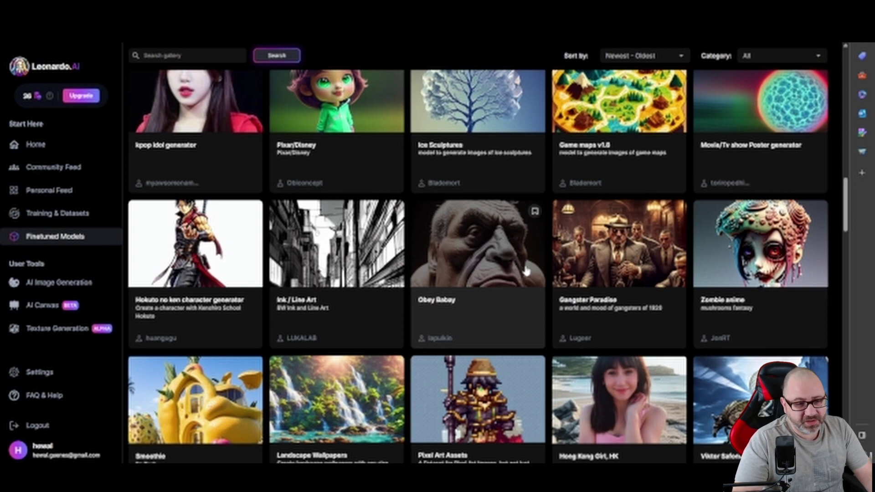
scroll(492, 276, "up", 10)
scroll(492, 277, "up", 3)
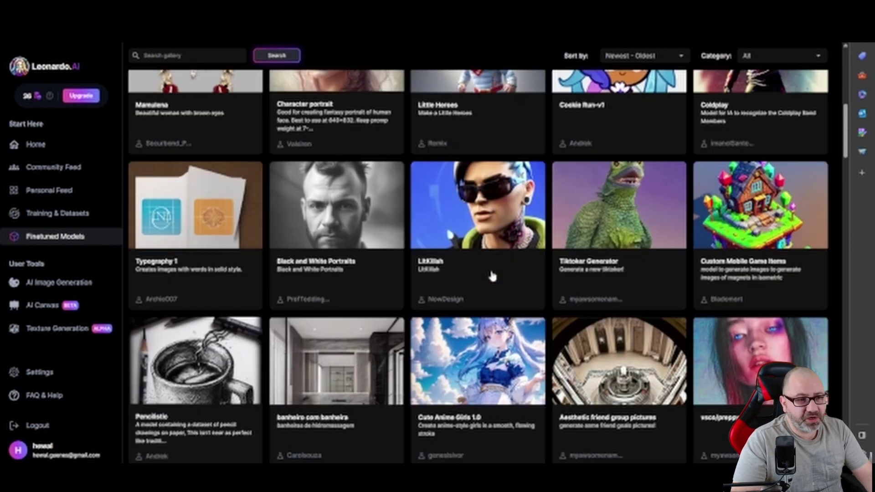
scroll(490, 278, "up", 4)
mouse_move(478, 197)
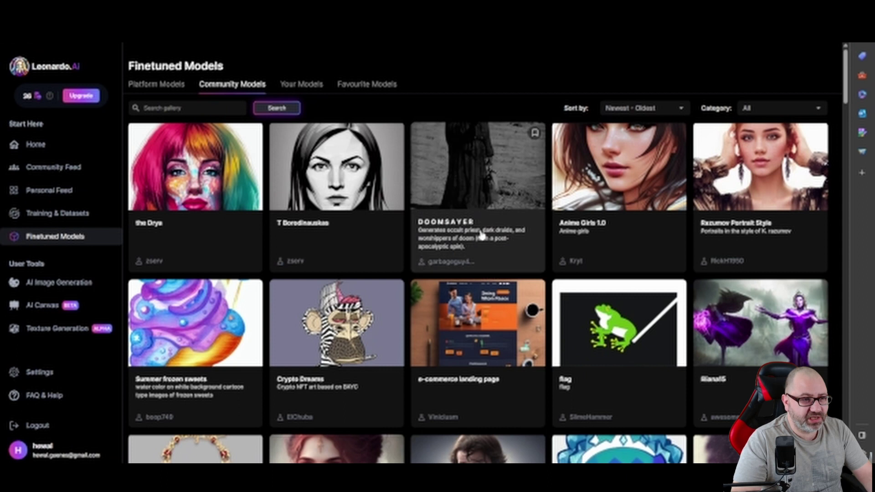
Check the Your Models tab, then the Favourite Models tab, both empty
left_click(304, 85)
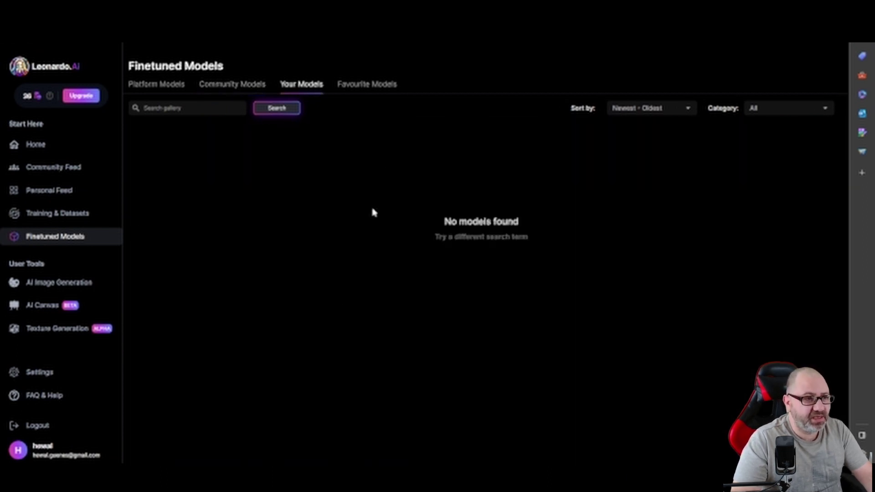
left_click(370, 93)
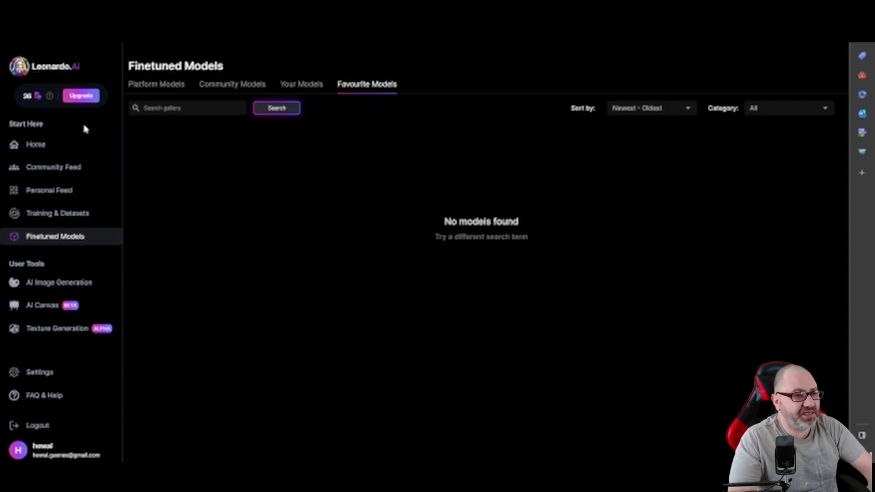
Open the pricing page comparing Free, Apprentice, Artisan and Maestro plans
left_click(80, 96)
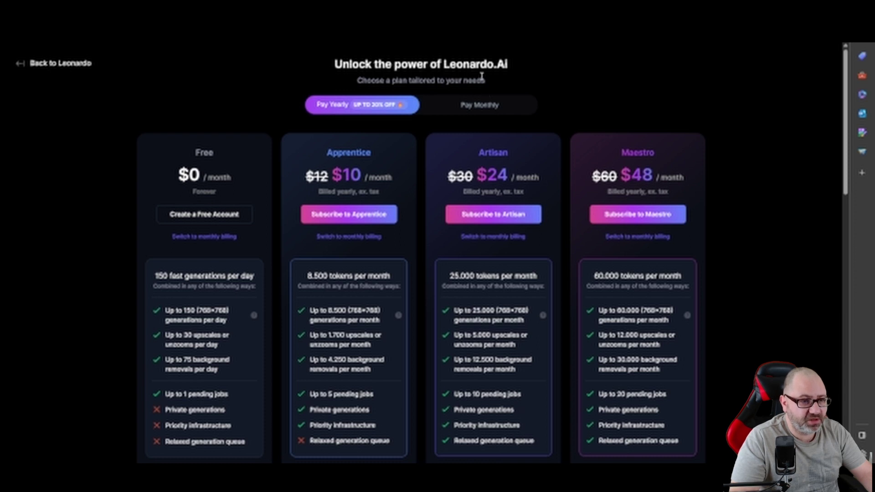
Compare monthly and yearly plan prices, then go back to the Leonardo.AI home page
left_click(471, 104)
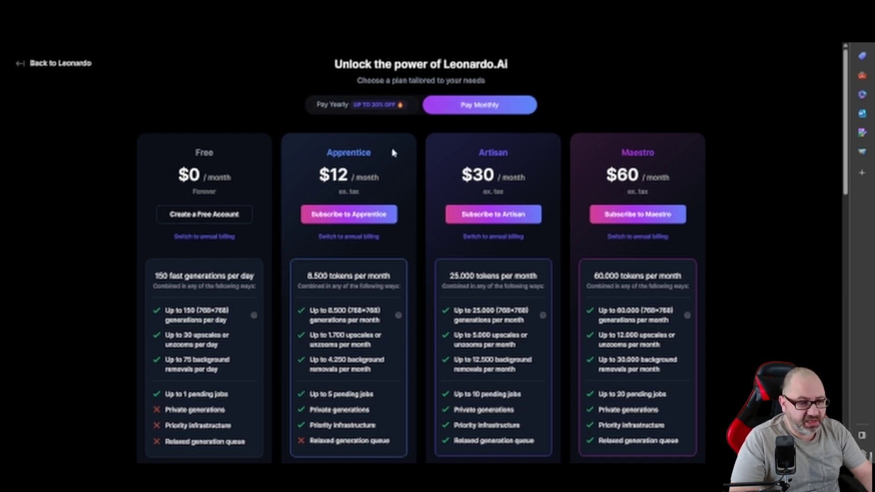
left_click(384, 106)
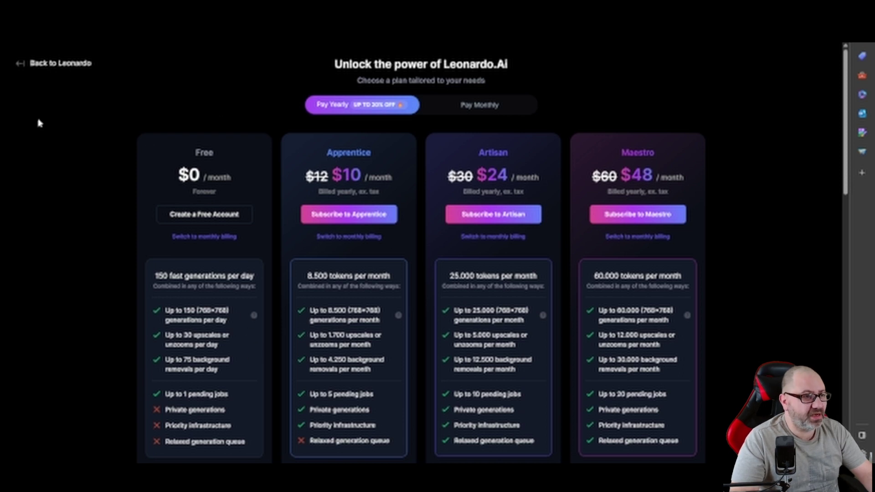
left_click(28, 64)
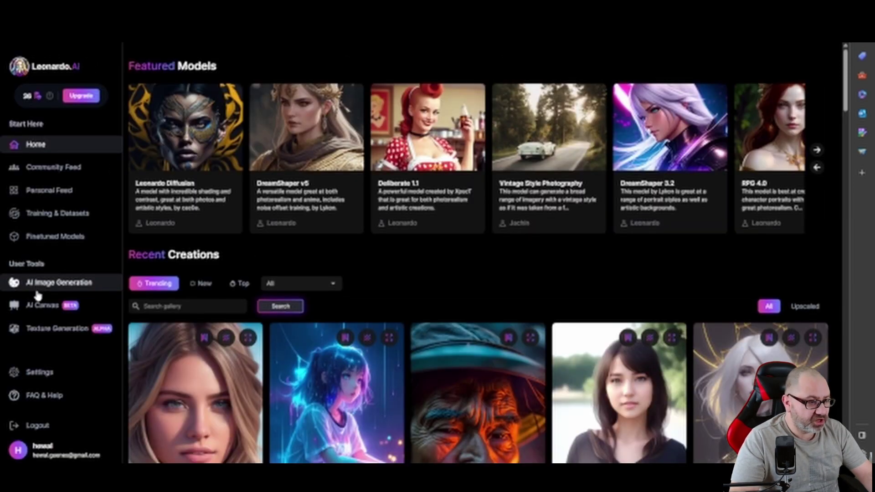
Open the AI image generation page and scroll through the earlier generations
left_click(68, 286)
mouse_move(395, 244)
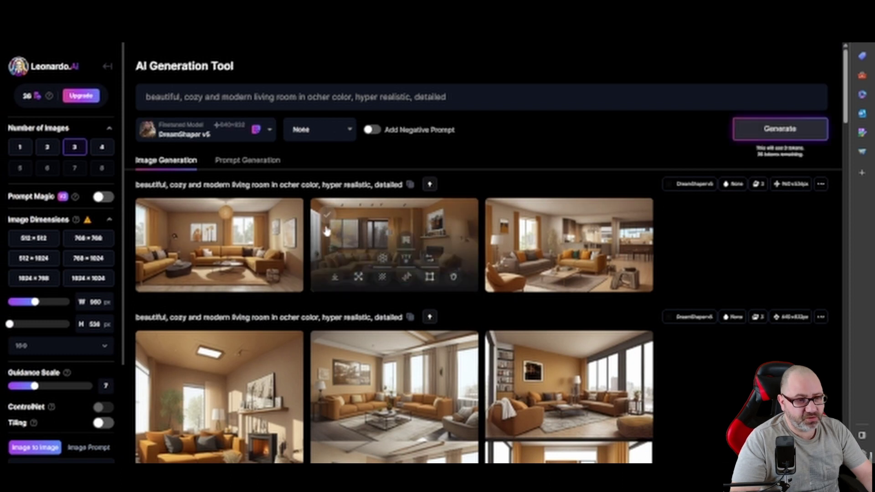
mouse_move(847, 102)
left_mouse_down()
mouse_move(837, 155)
mouse_move(843, 103)
left_mouse_up()
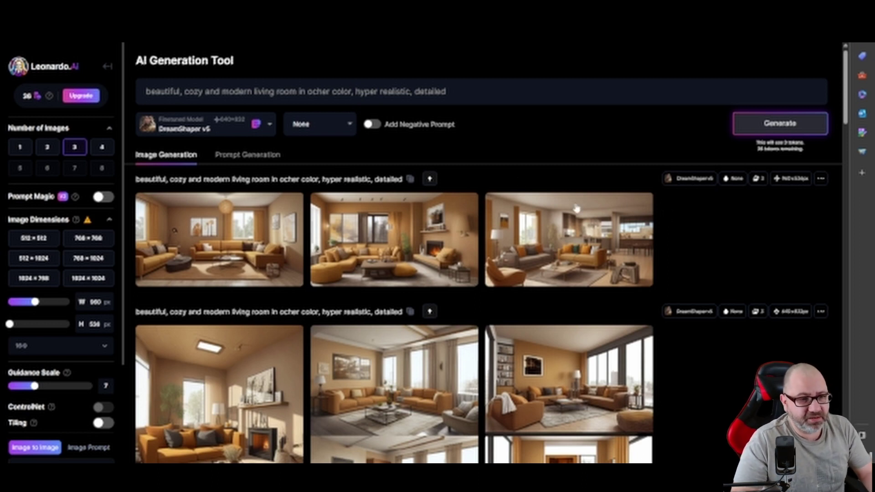
scroll(774, 264, "down", 5)
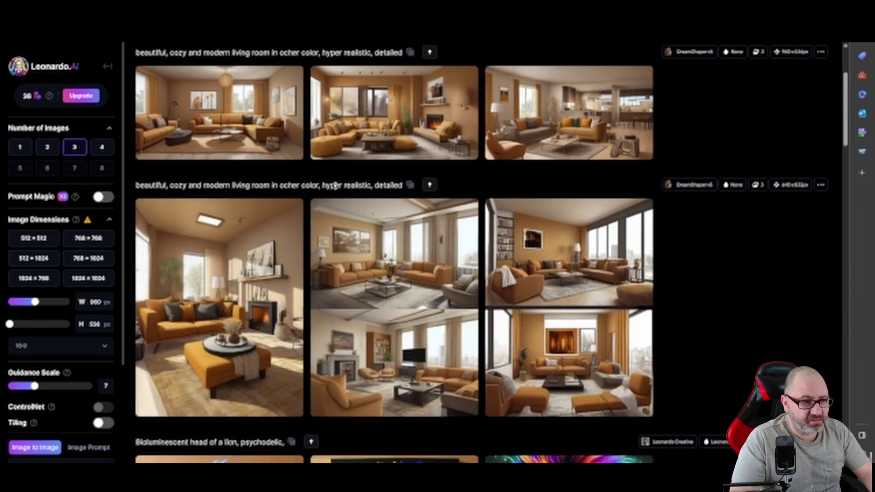
scroll(706, 273, "up", 3)
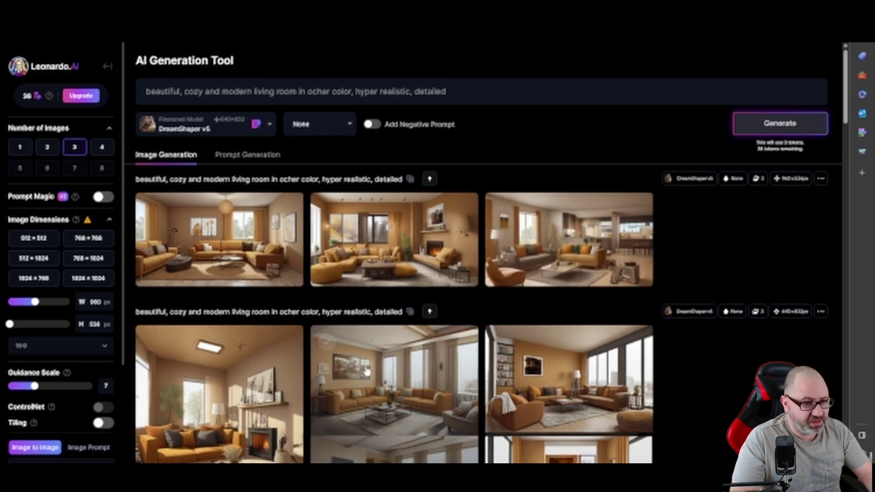
scroll(350, 360, "down", 3)
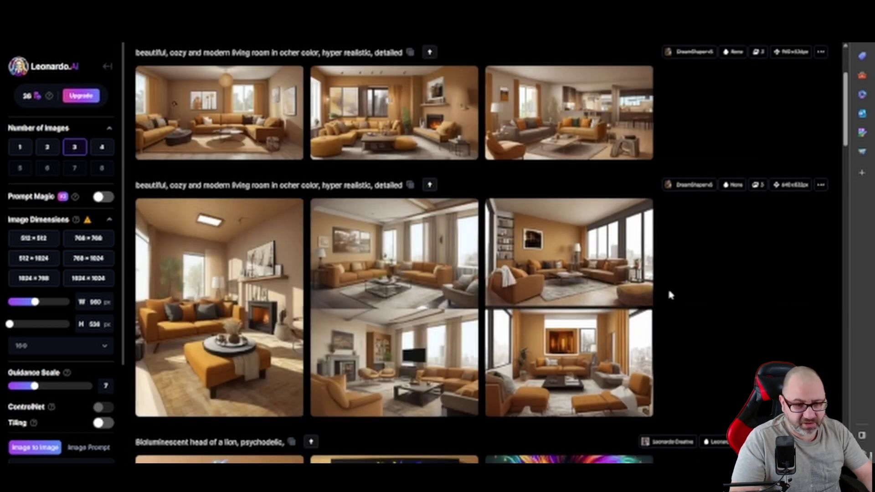
scroll(766, 280, "down", 2)
scroll(766, 280, "down", 4)
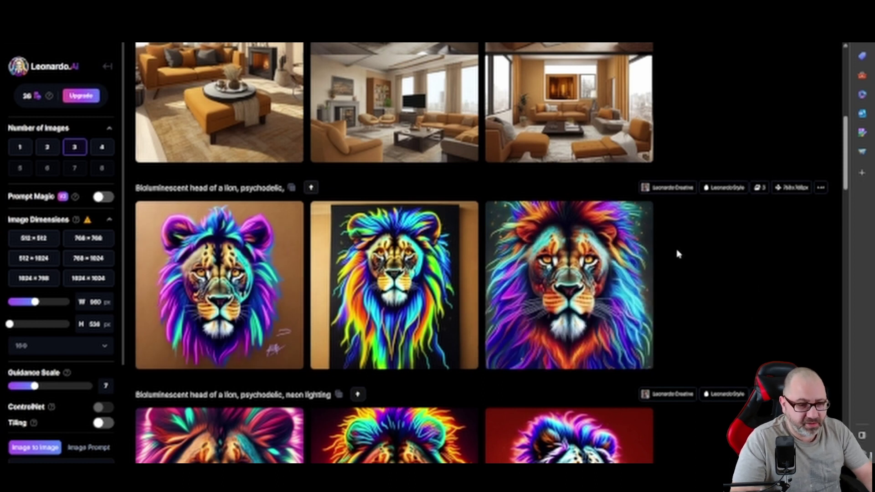
Scroll further down to the karate cats, then open the Personal Feed gallery
scroll(677, 252, "down", 5)
scroll(679, 257, "down", 3)
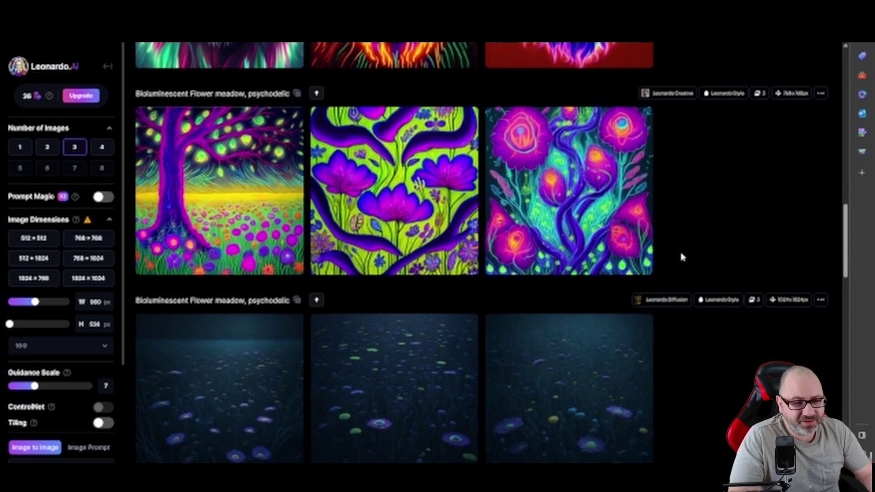
scroll(682, 257, "down", 1)
scroll(683, 257, "down", 4)
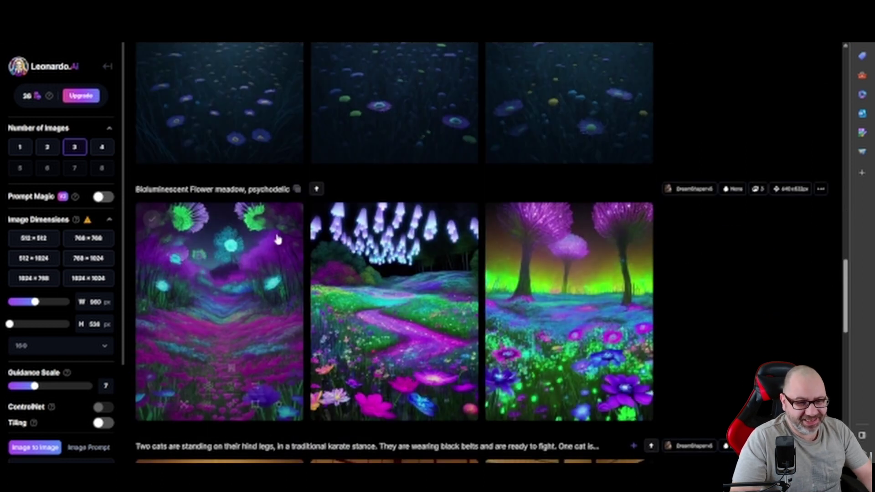
scroll(718, 296, "down", 3)
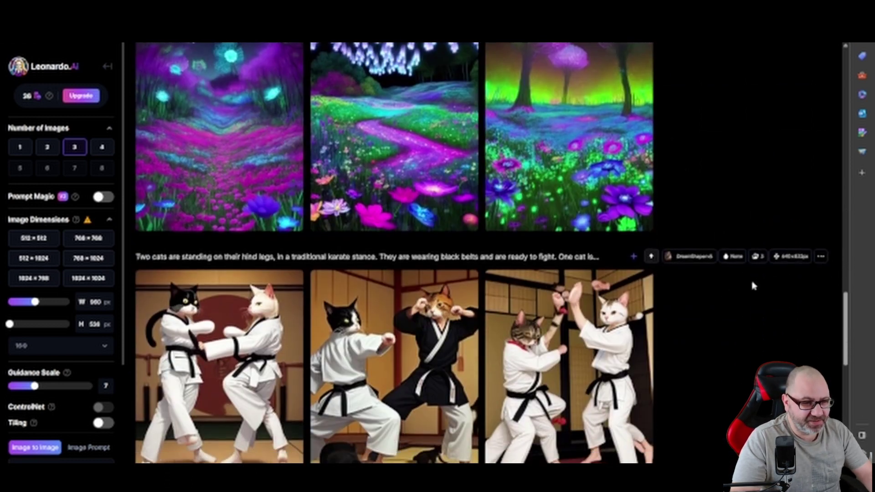
scroll(692, 336, "down", 6)
scroll(692, 336, "down", 2)
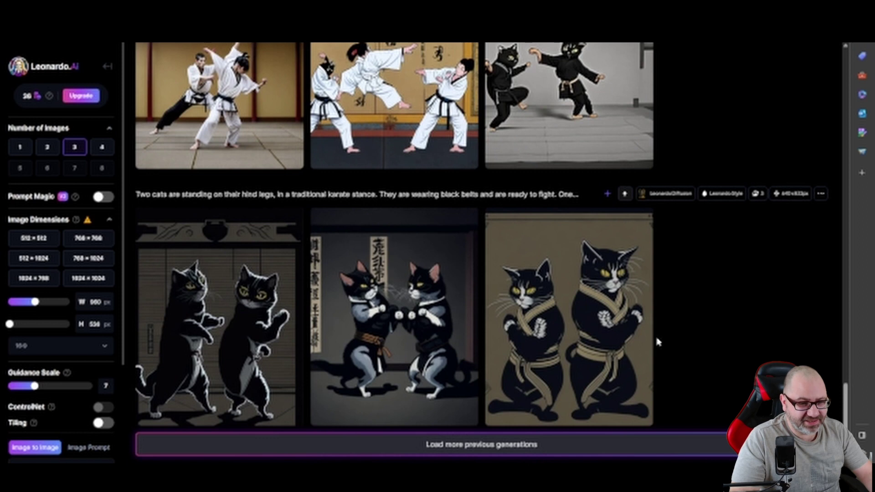
left_click(656, 445)
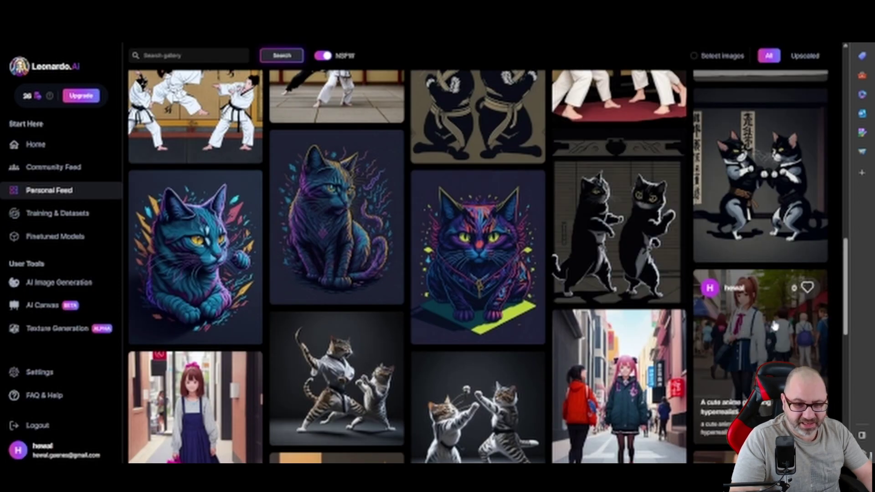
scroll(774, 326, "down", 2)
scroll(758, 178, "down", 2)
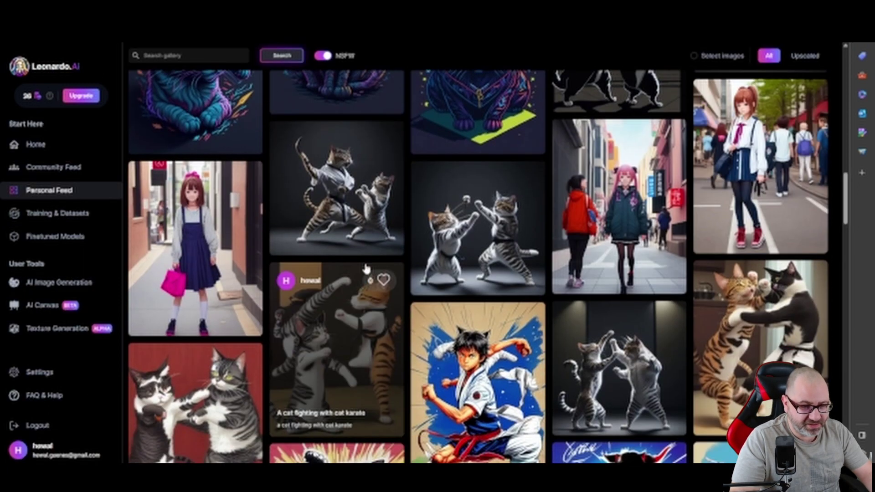
scroll(392, 264, "down", 1)
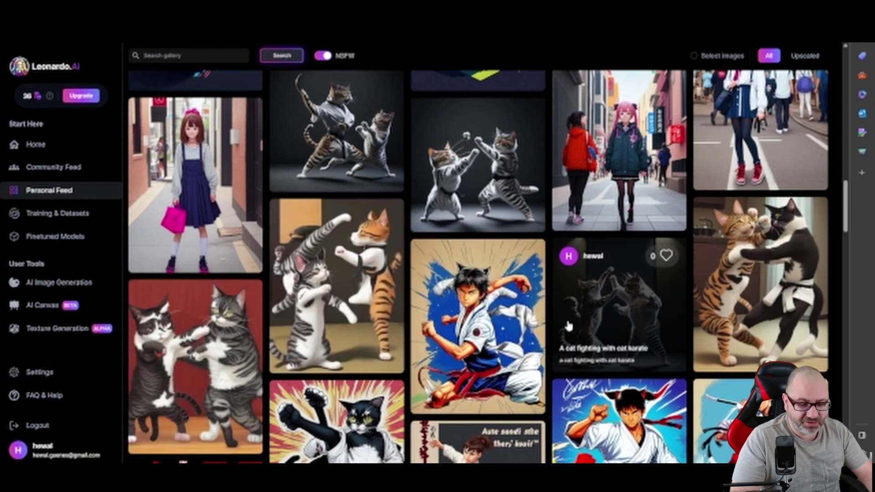
scroll(541, 331, "down", 5)
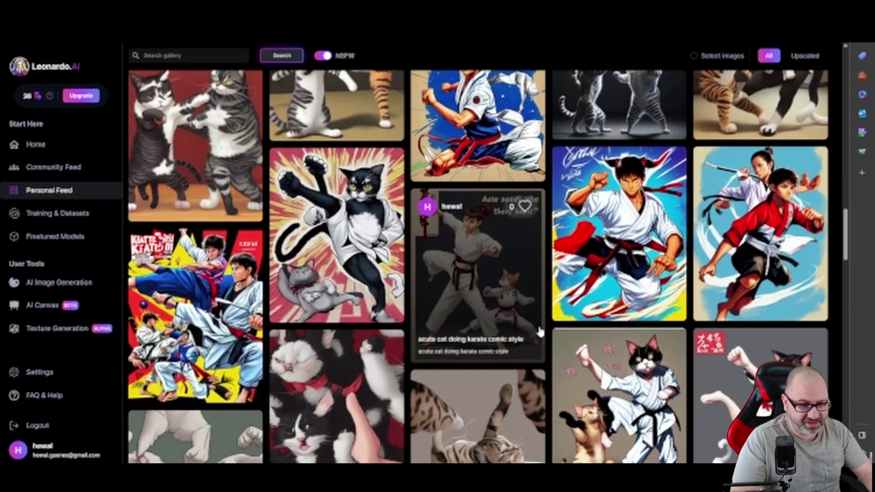
scroll(540, 331, "down", 5)
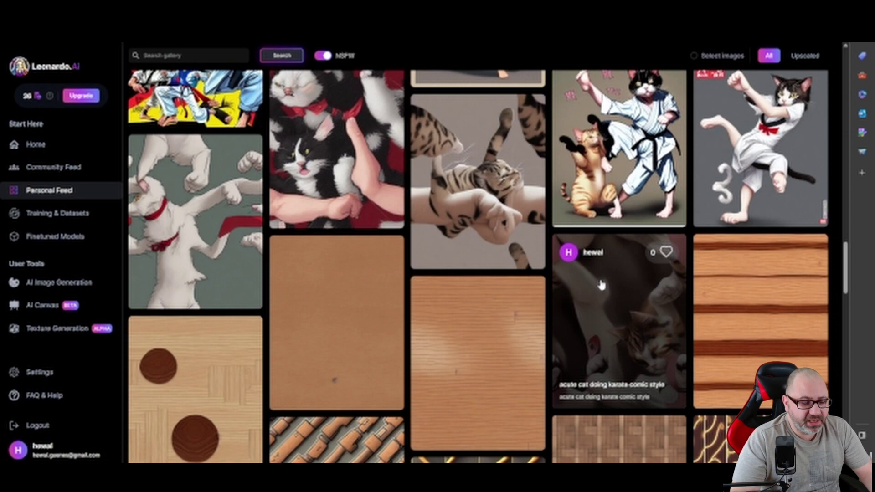
scroll(601, 285, "down", 2)
scroll(601, 285, "down", 4)
scroll(602, 284, "down", 5)
scroll(601, 284, "down", 2)
scroll(602, 285, "down", 8)
scroll(348, 209, "up", 3)
scroll(349, 209, "up", 1)
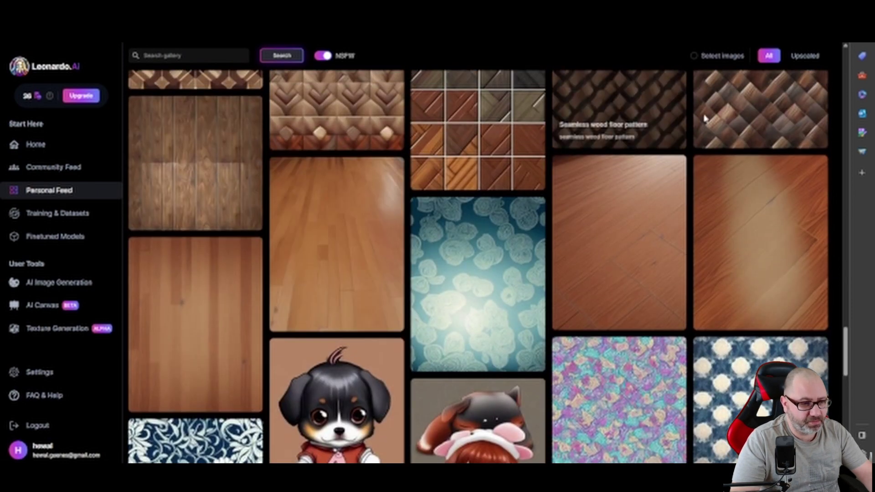
scroll(503, 208, "down", 4)
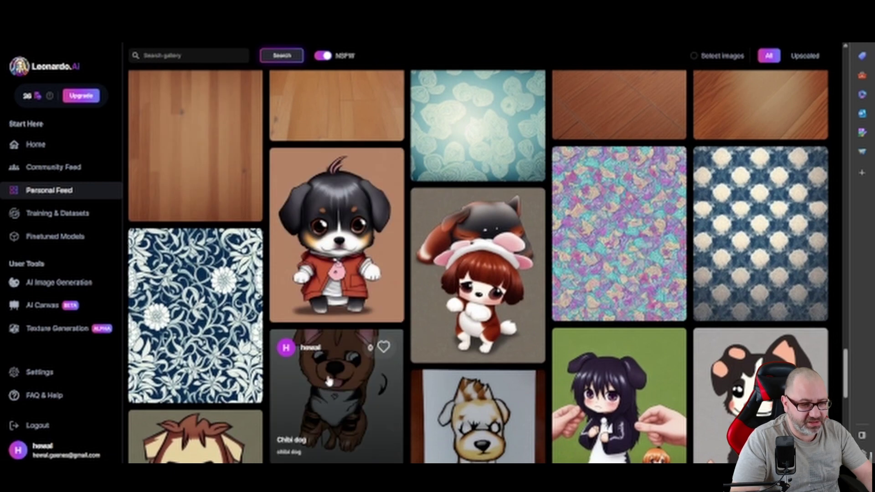
scroll(328, 388, "down", 3)
scroll(326, 362, "up", 6)
scroll(201, 251, "up", 5)
scroll(199, 251, "up", 10)
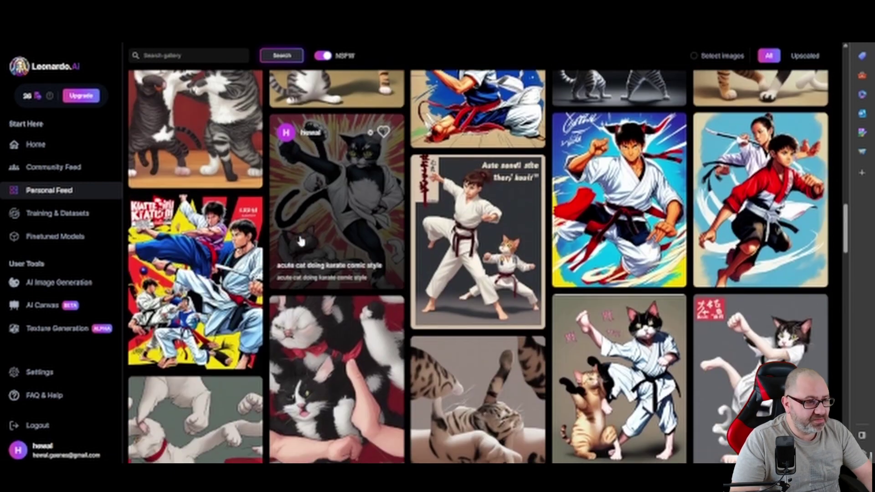
Search the Community Feed for 't-shirt' and browse the matching designs
left_click(47, 167)
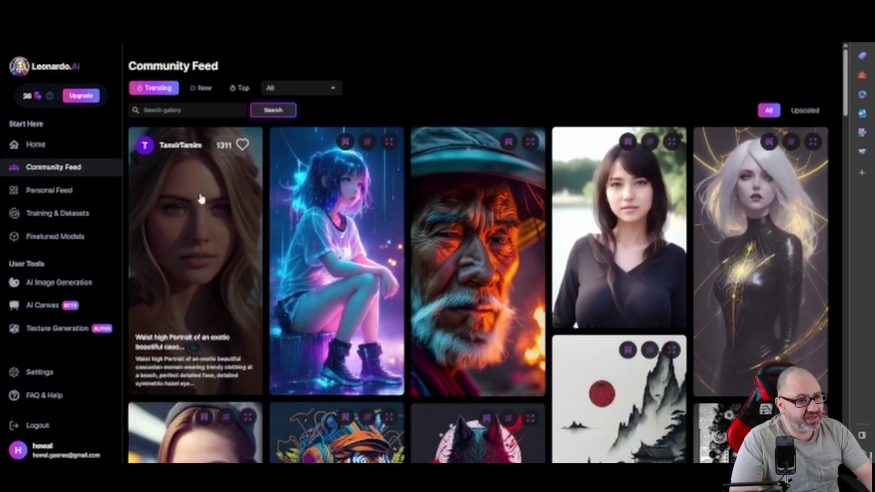
left_click(148, 111)
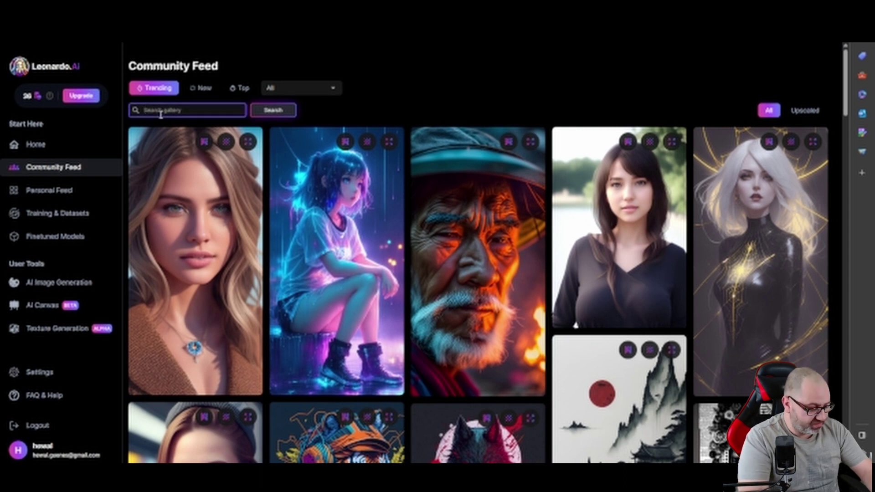
type("hirt")
key("Return")
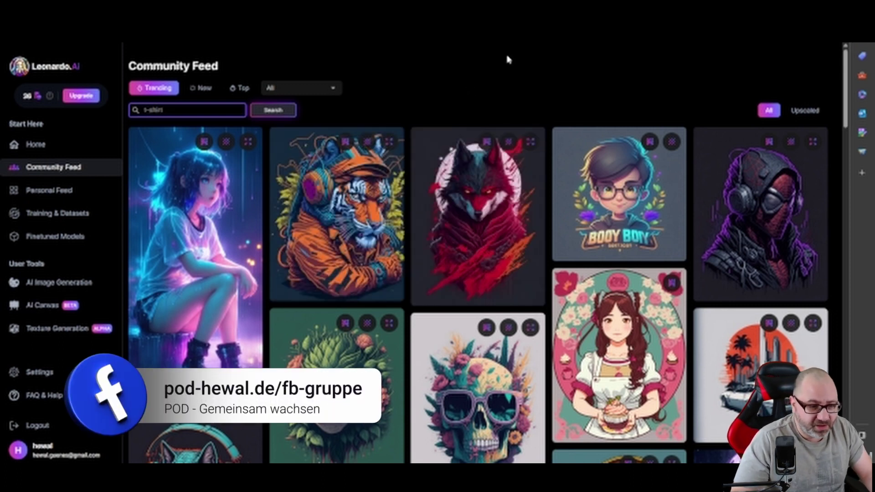
scroll(509, 63, "down", 5)
scroll(509, 92, "down", 3)
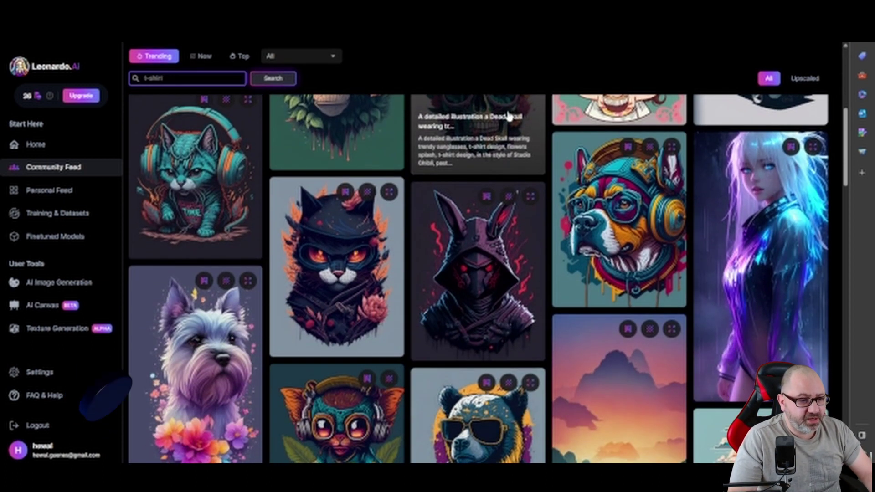
scroll(509, 115, "down", 5)
scroll(508, 115, "down", 5)
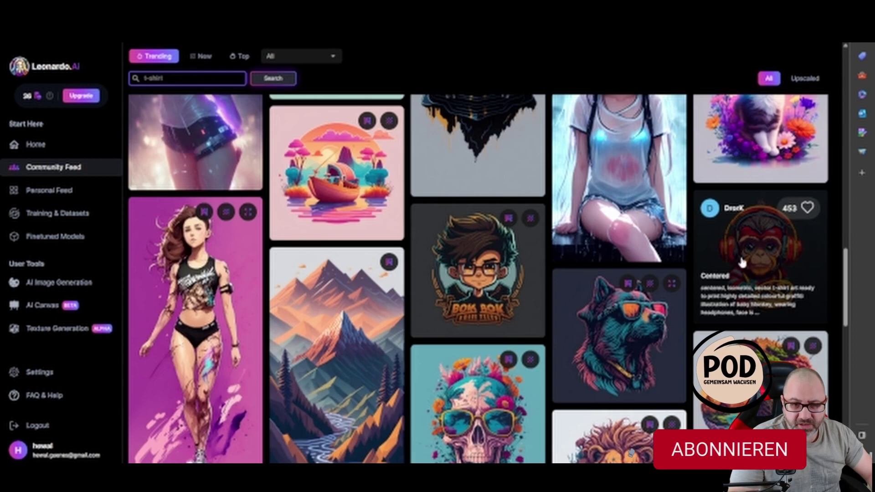
mouse_move(760, 137)
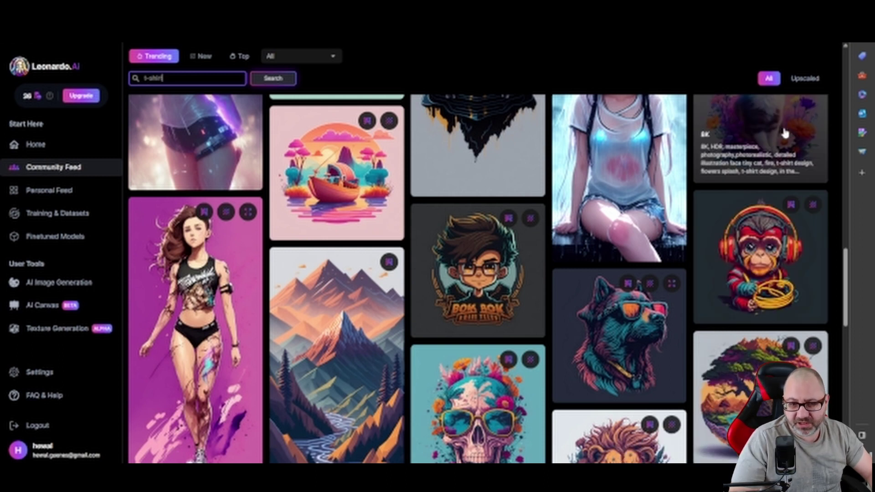
Remix the baby monkey headphone design's prompt and enable its negative prompt
left_click(766, 247)
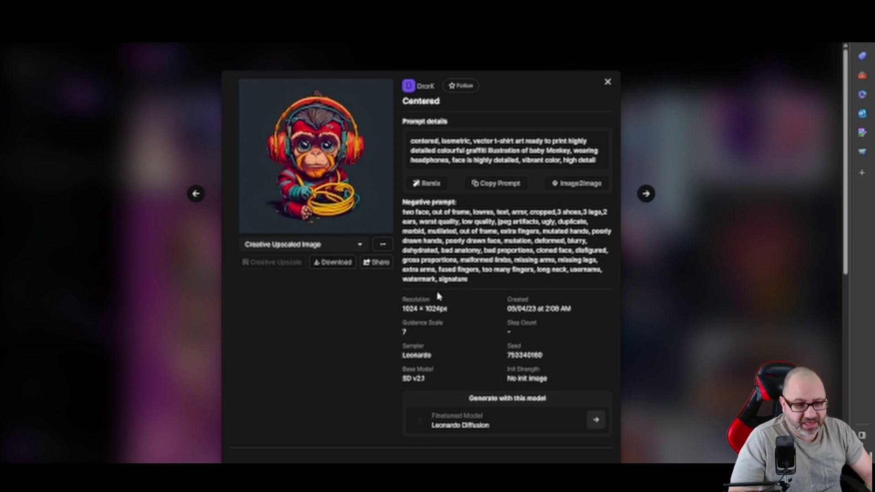
left_click(425, 184)
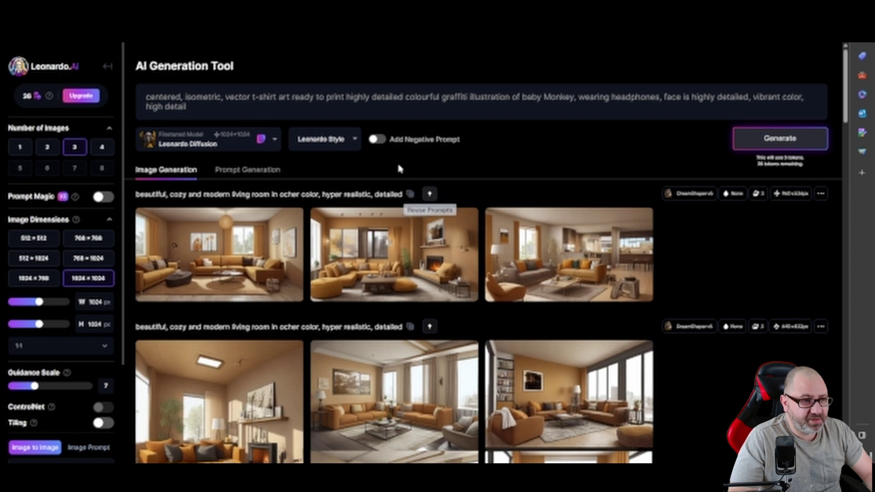
left_click_drag(196, 106, 144, 93)
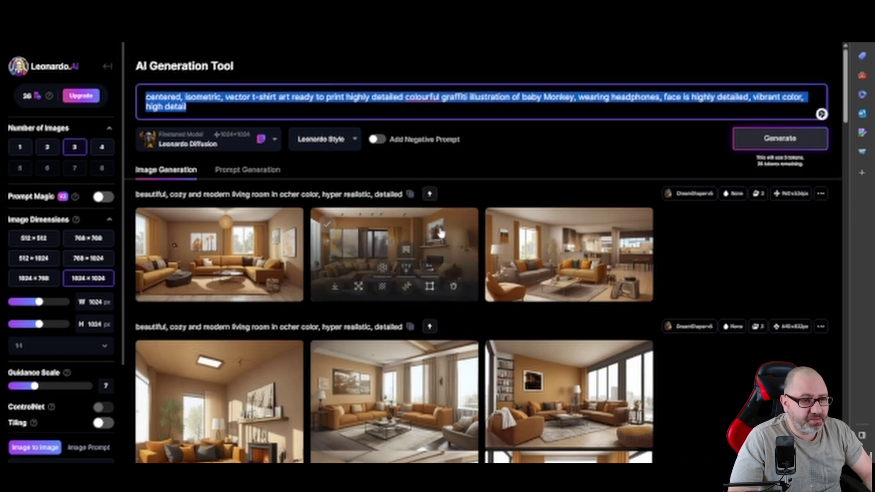
left_click(376, 139)
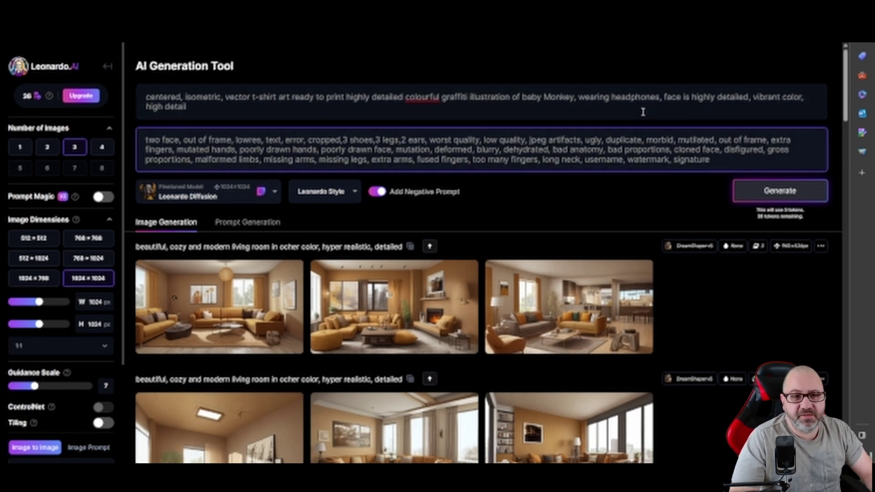
Replace 'Mokey' with 'cat,' in the prompt and generate three headphone-wearing graffiti cats
double_click(557, 96)
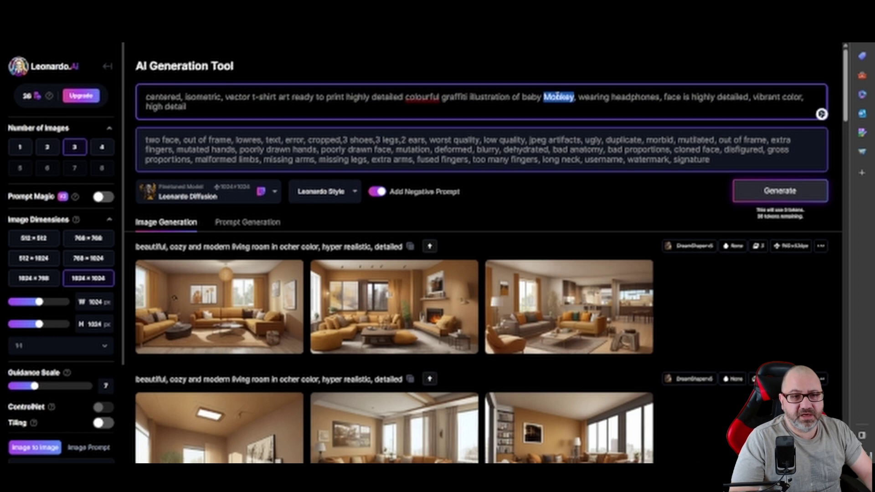
type("cat,")
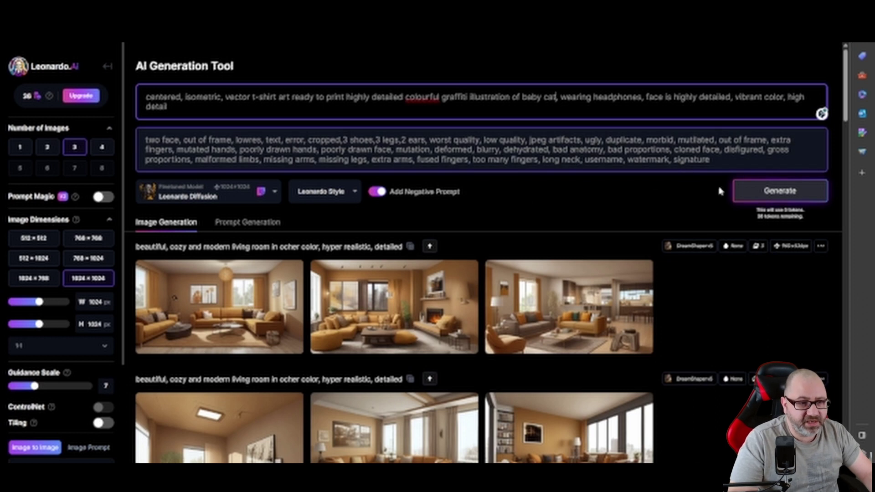
left_click(760, 195)
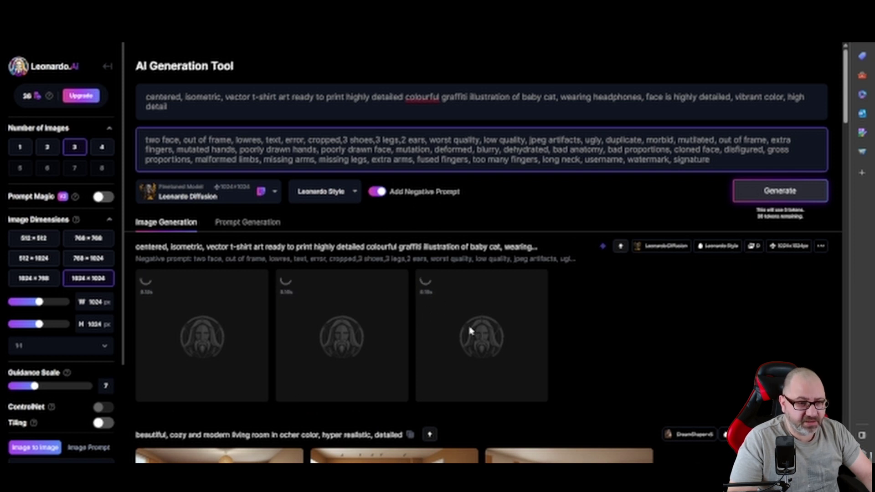
mouse_move(568, 354)
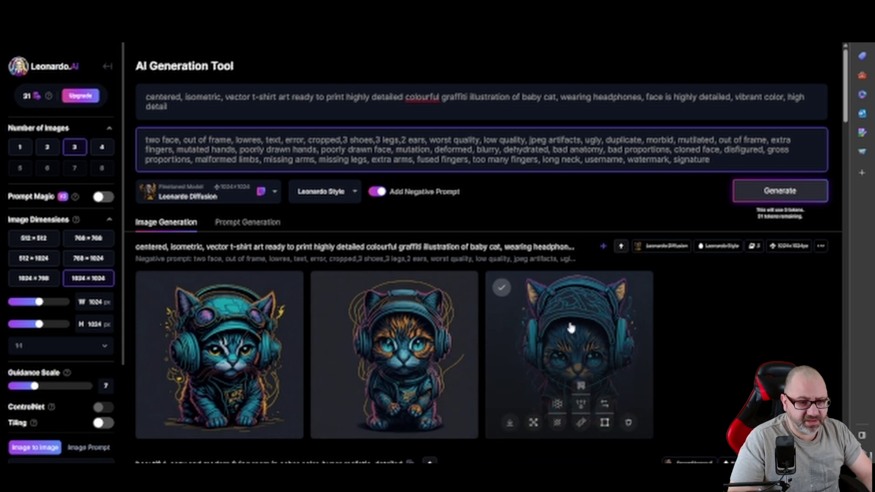
scroll(724, 305, "down", 2)
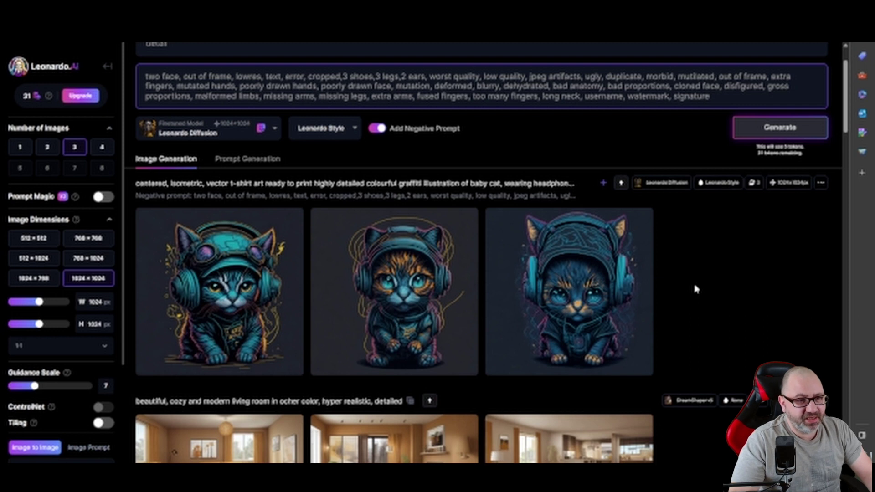
scroll(695, 289, "up", 3)
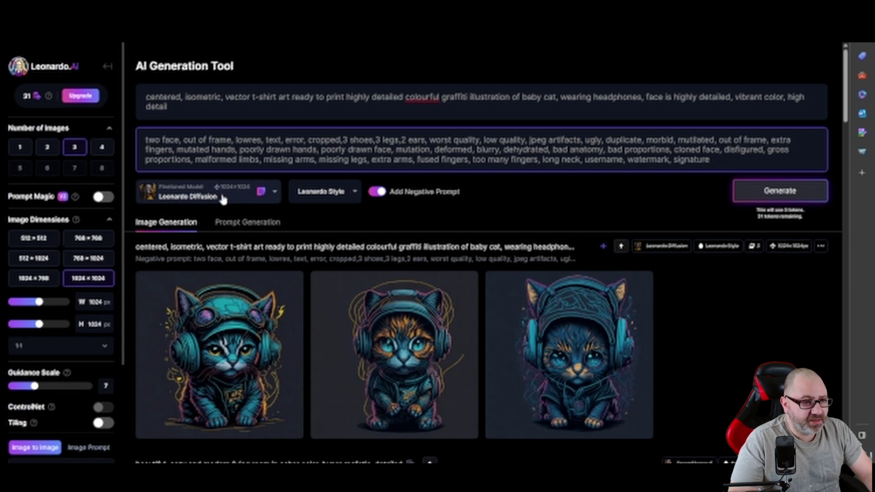
left_click(275, 193)
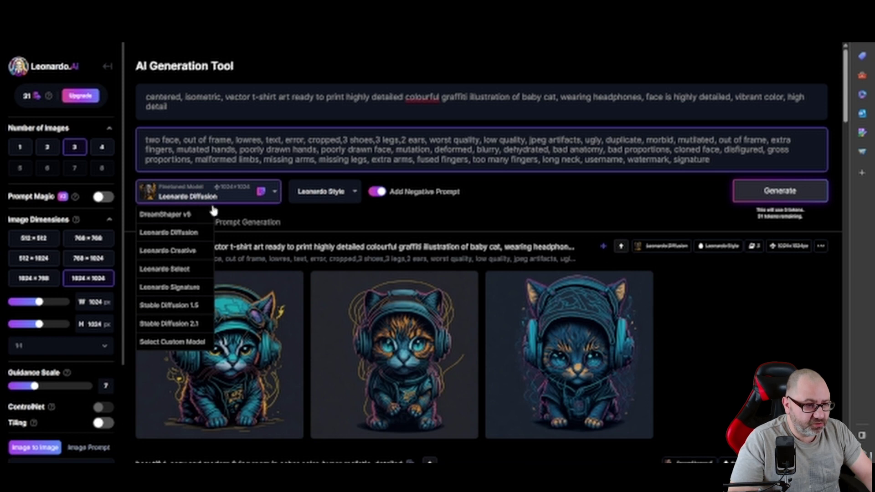
Generate the cat prompt with DreamShaper v5, then again with Leonardo Creative
left_click(166, 216)
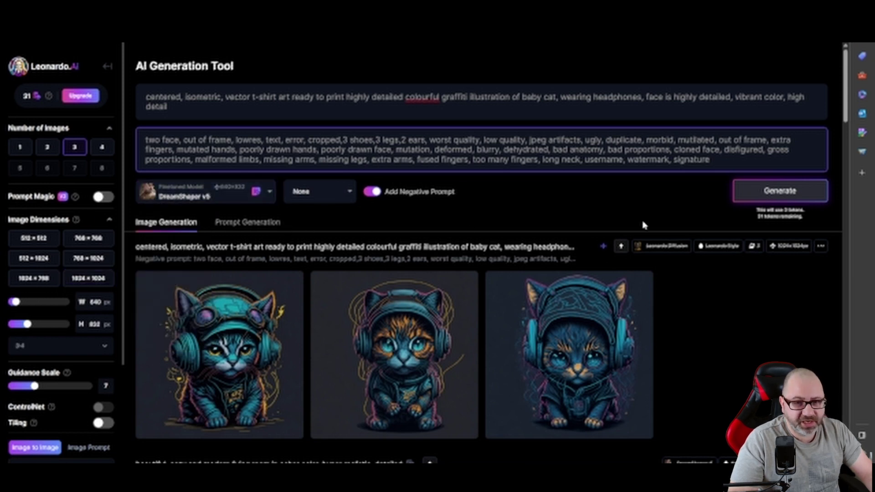
left_click(775, 192)
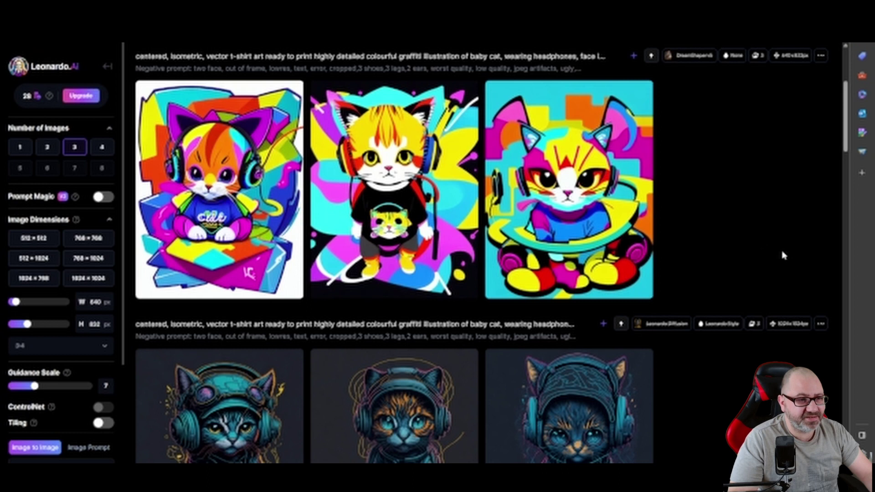
scroll(754, 219, "up", 5)
left_click(205, 192)
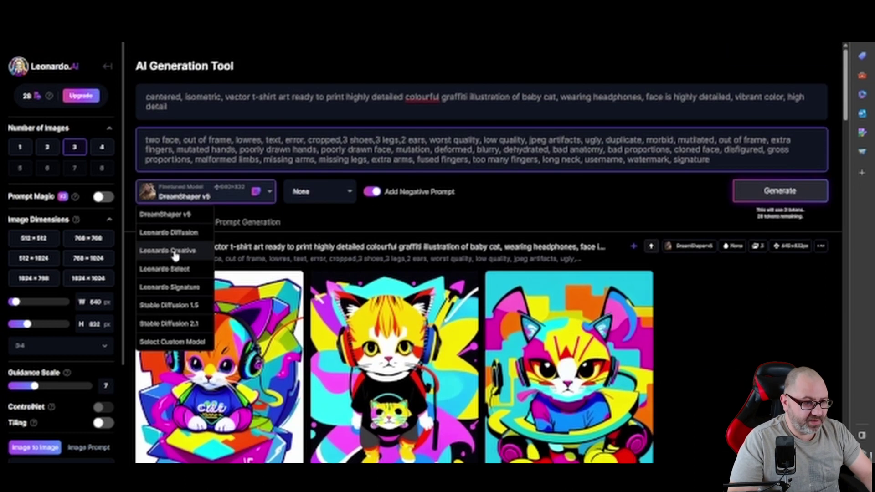
left_click(175, 252)
left_click(778, 192)
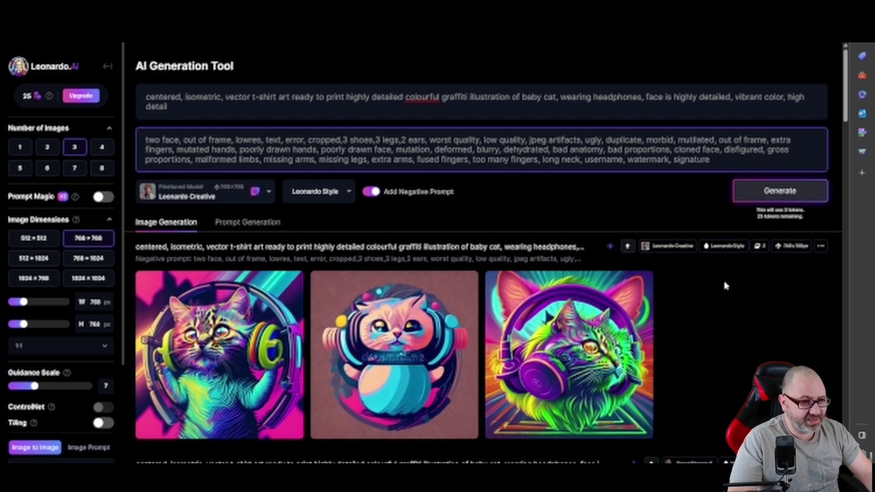
Scroll through the gallery to compare the new baby-cat batches
scroll(725, 284, "down", 3)
scroll(732, 264, "down", 3)
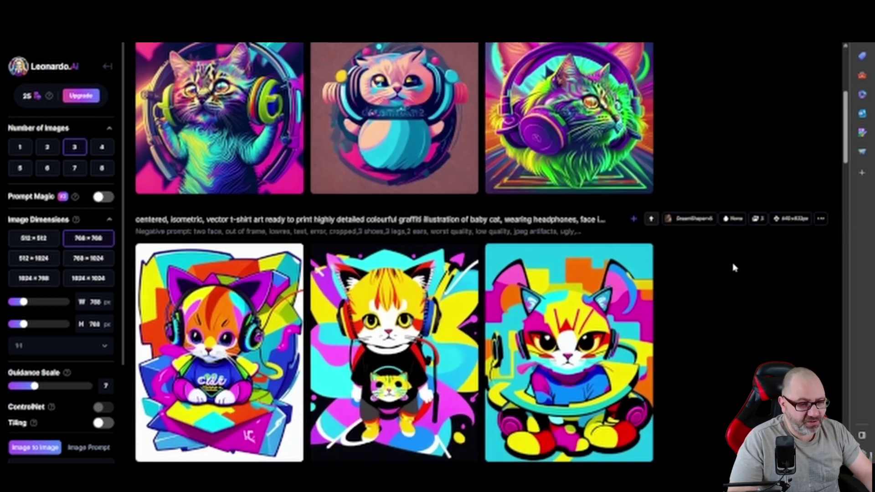
scroll(731, 260, "down", 3)
scroll(727, 263, "down", 3)
scroll(724, 292, "down", 2)
scroll(718, 312, "up", 4)
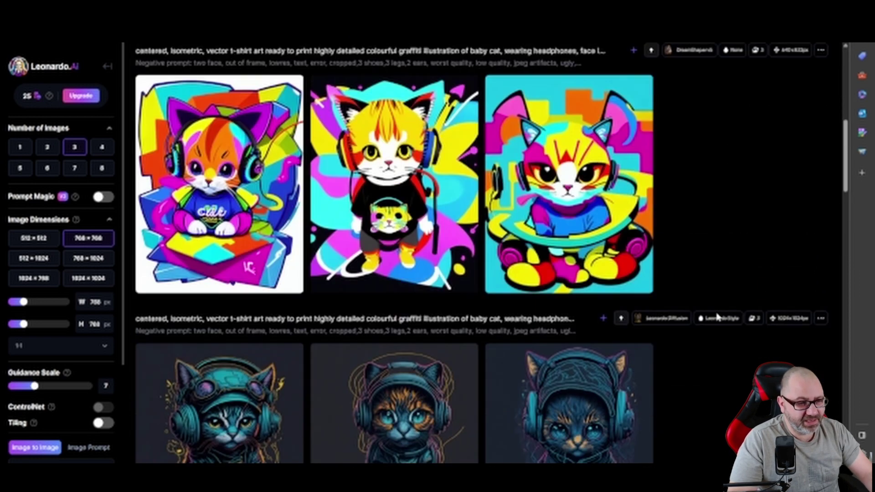
scroll(711, 300, "up", 5)
scroll(710, 296, "up", 4)
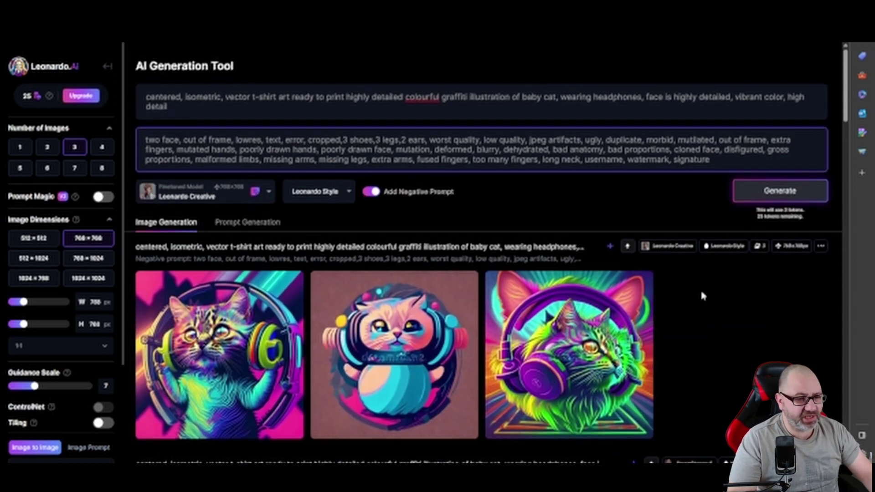
scroll(704, 292, "down", 5)
scroll(720, 280, "down", 3)
scroll(729, 281, "down", 1)
scroll(729, 282, "up", 2)
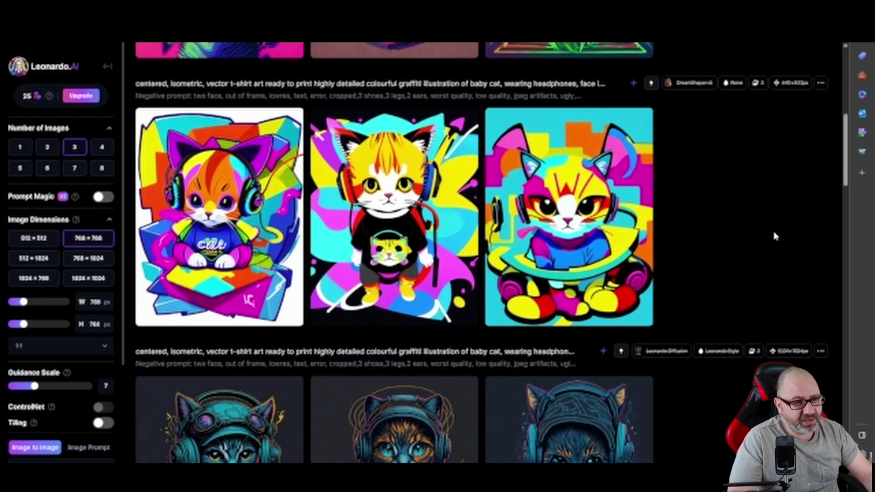
mouse_move(226, 203)
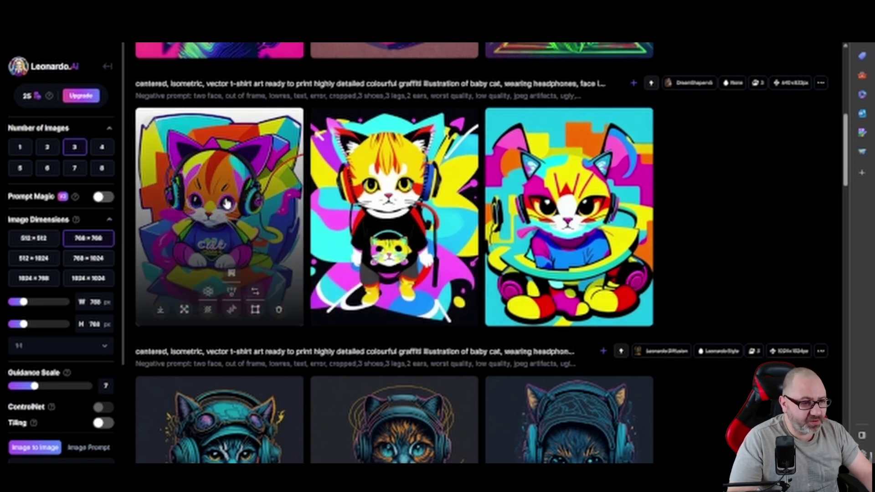
left_click(227, 203)
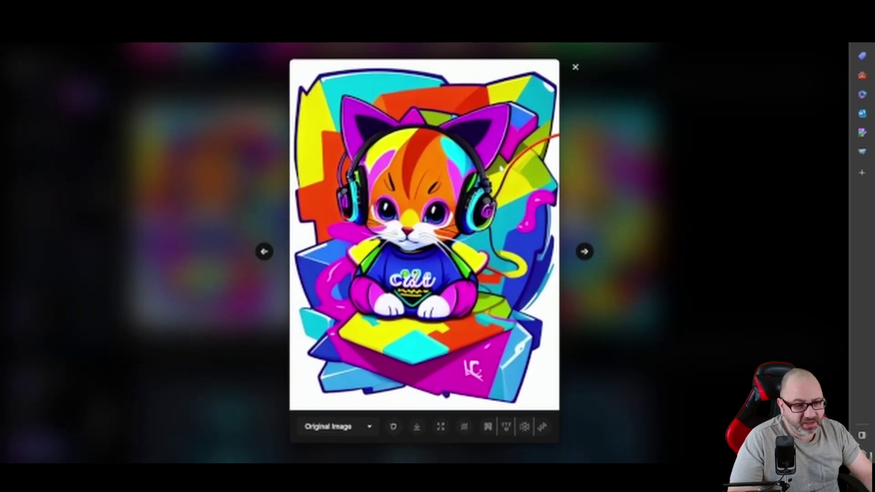
left_click(576, 68)
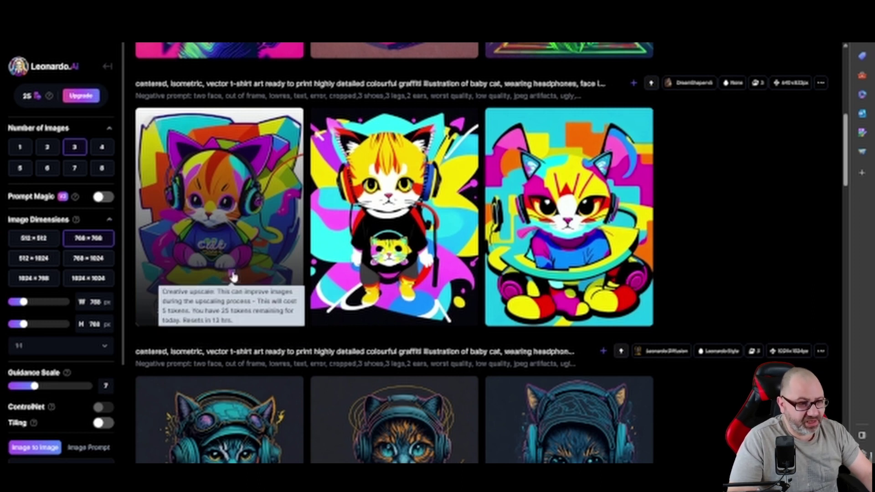
mouse_move(256, 309)
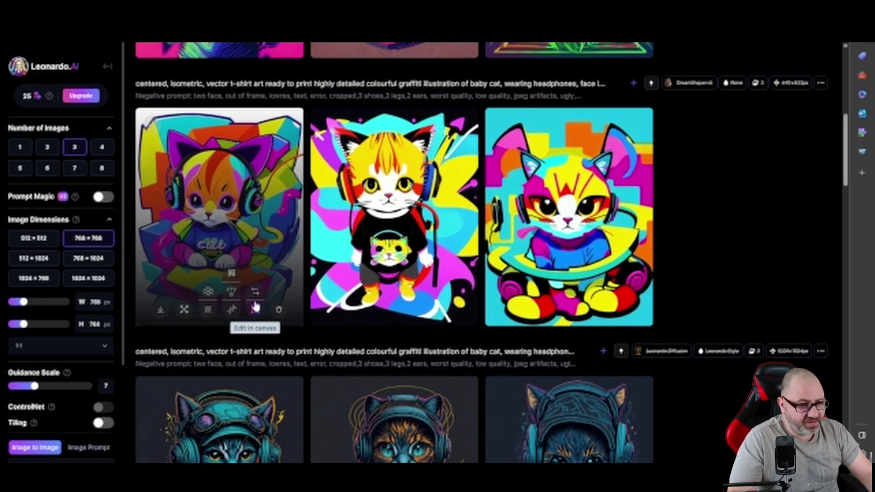
scroll(617, 299, "down", 10)
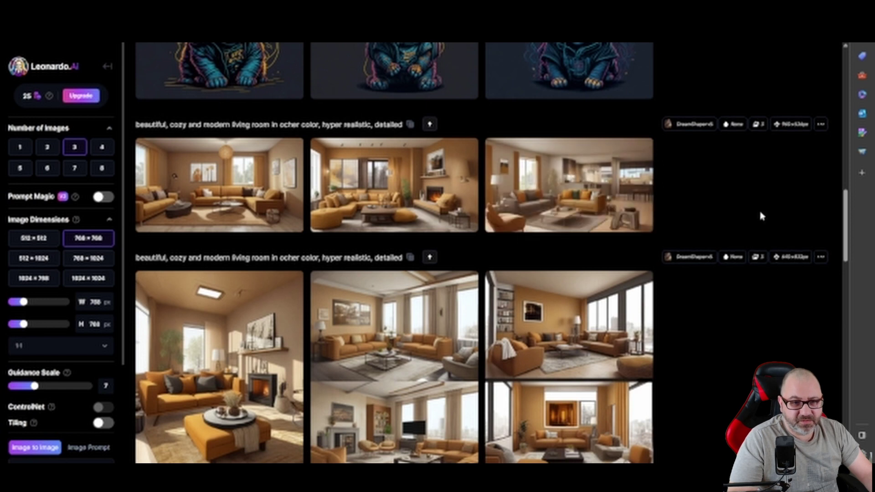
mouse_move(569, 185)
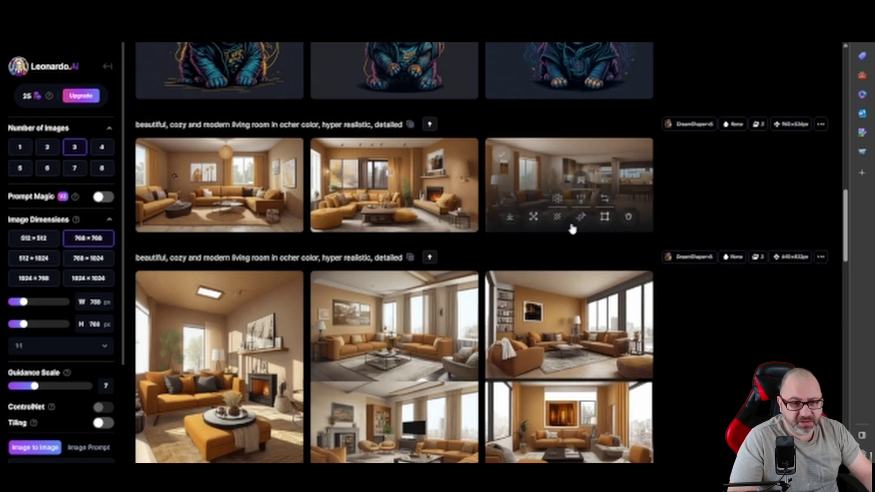
Extend the living-room image rightward in the canvas editor with a 'modern kitchen' prompt
left_click(604, 218)
mouse_move(574, 308)
left_mouse_down()
mouse_move(622, 313)
mouse_move(609, 335)
mouse_move(618, 313)
mouse_move(608, 217)
left_mouse_up()
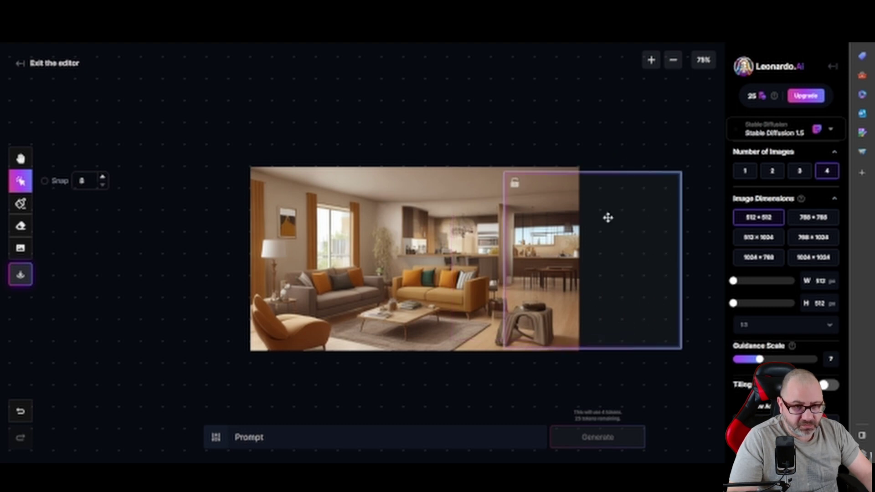
left_click(303, 435)
type("modern kitchen")
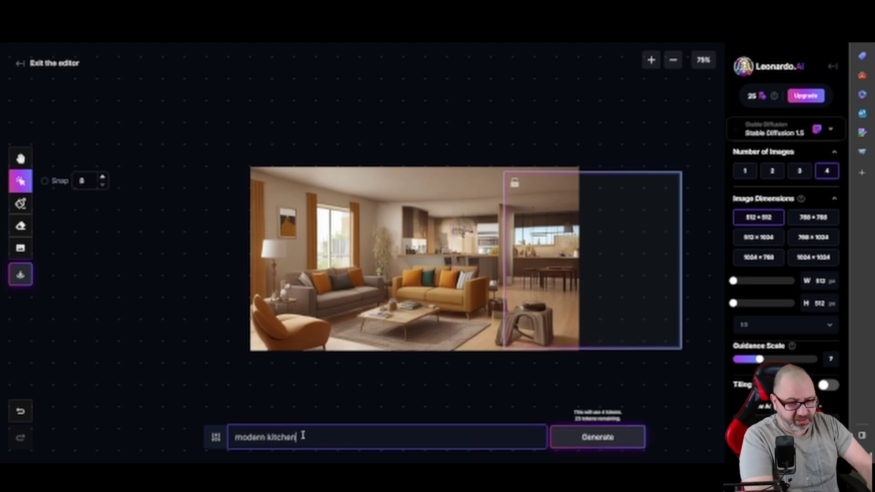
key("Return")
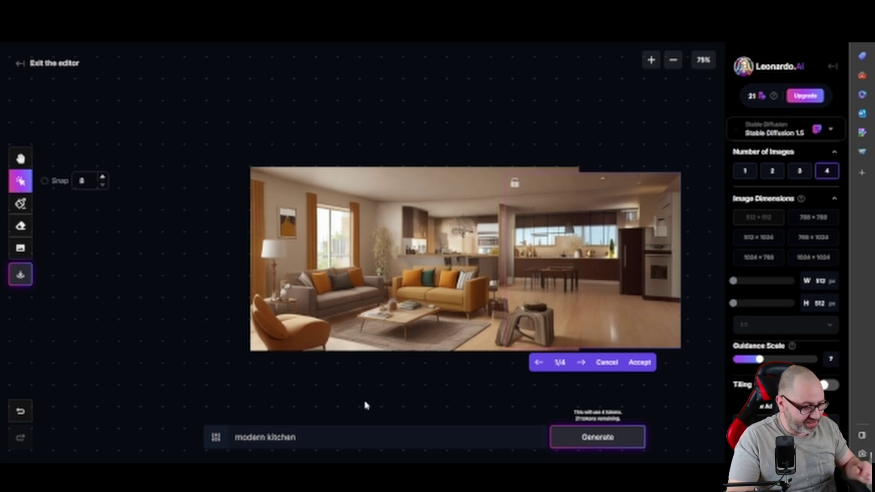
Browse the kitchen variations, discard them, and exit the canvas editor
mouse_move(561, 183)
left_mouse_down()
mouse_move(595, 202)
mouse_move(581, 214)
left_mouse_up()
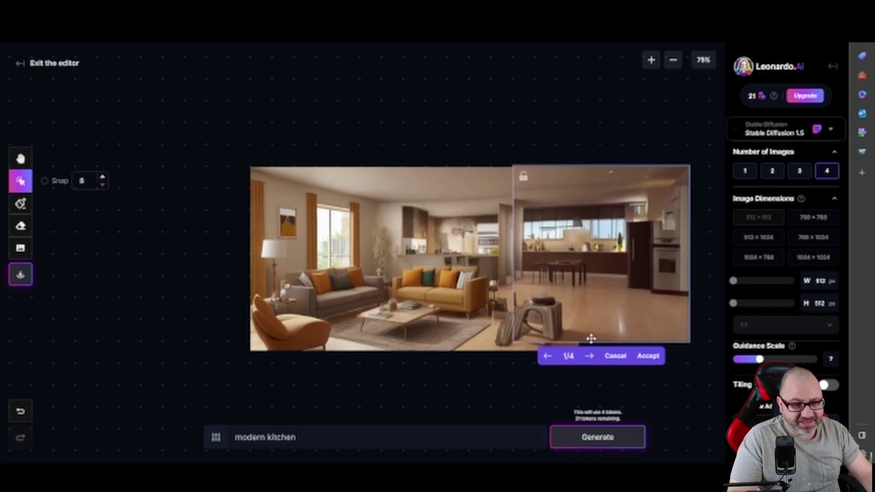
left_click(590, 356)
left_click(591, 356)
left_click(590, 357)
mouse_move(627, 266)
left_mouse_down()
mouse_move(643, 266)
mouse_move(600, 261)
mouse_move(617, 240)
mouse_move(560, 302)
mouse_move(581, 220)
mouse_move(594, 243)
left_mouse_up()
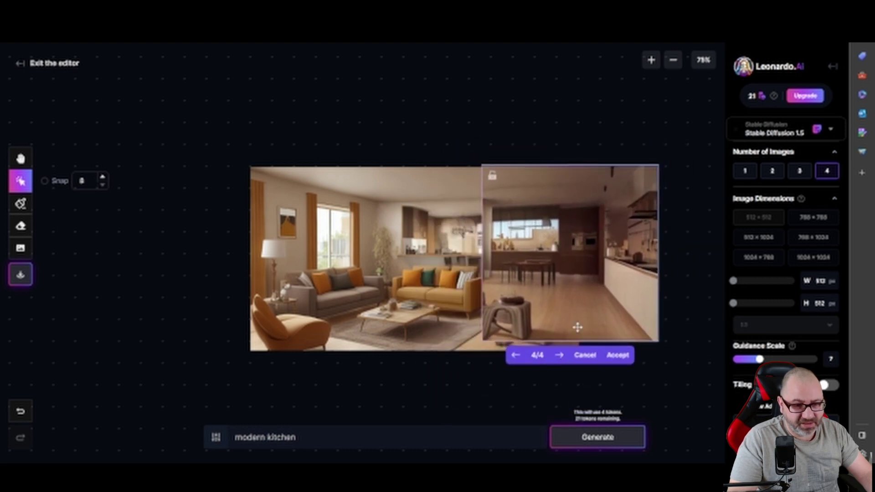
left_click(591, 356)
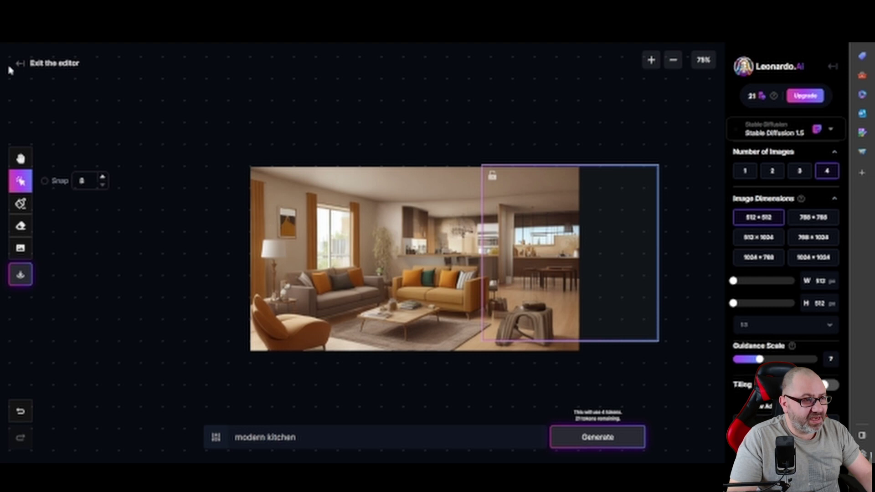
left_click(26, 66)
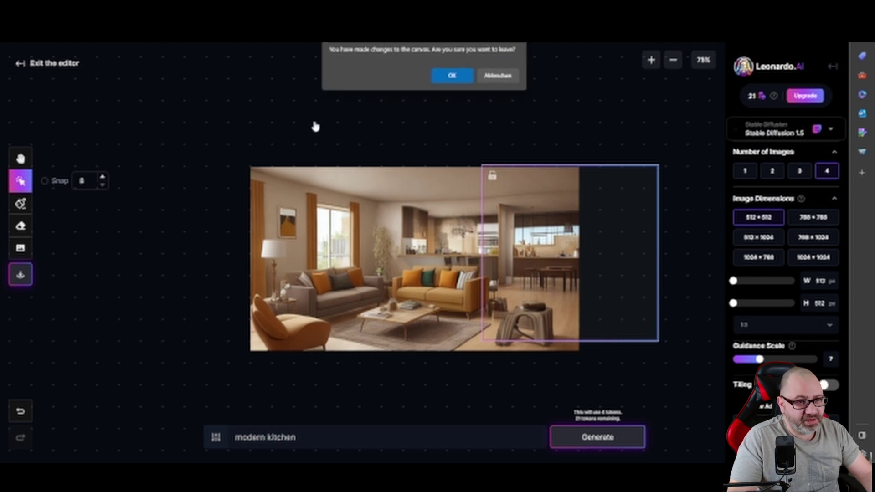
Confirm leaving the canvas and open the colourful headphone cat from Personal Feed at full size
left_click(453, 76)
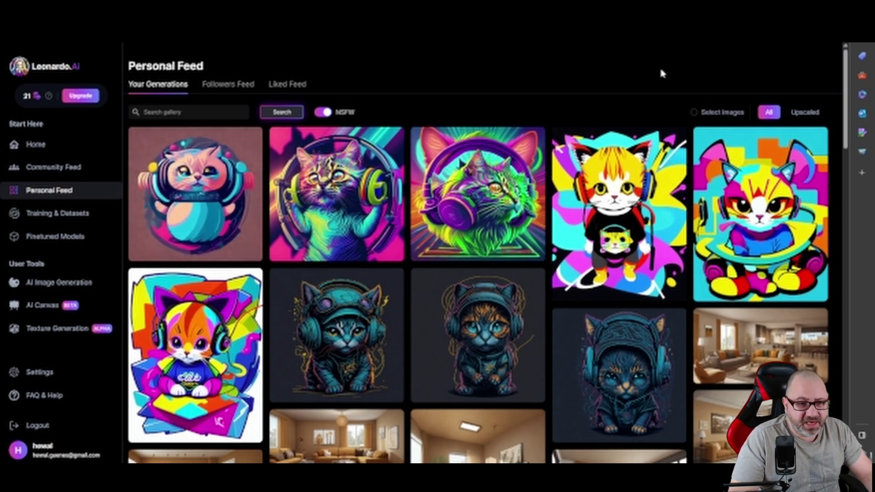
mouse_move(195, 354)
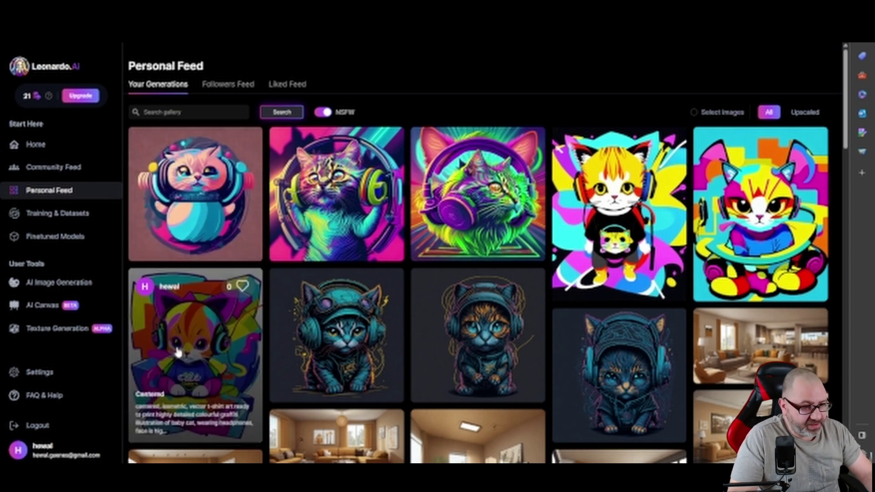
left_click(178, 351)
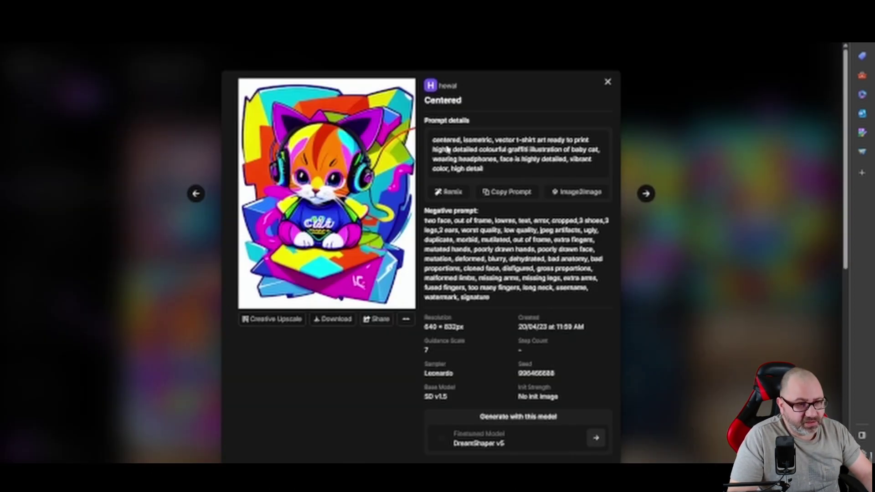
left_click(210, 280)
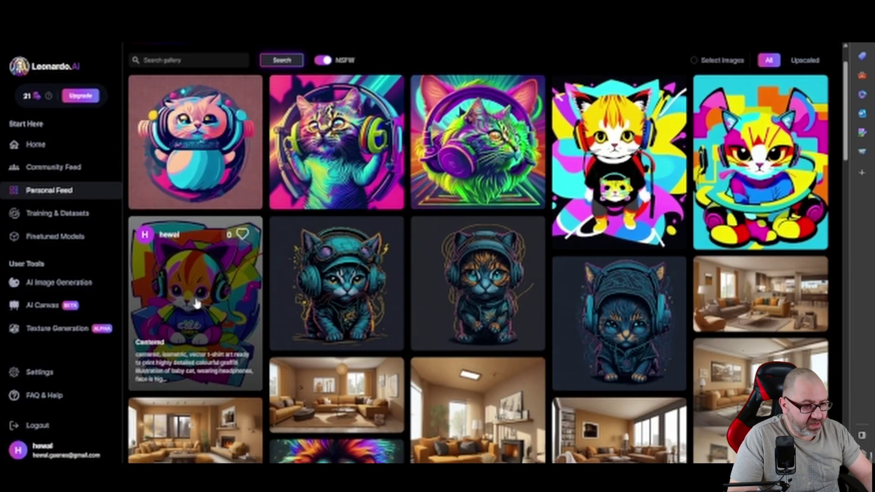
left_click(202, 301)
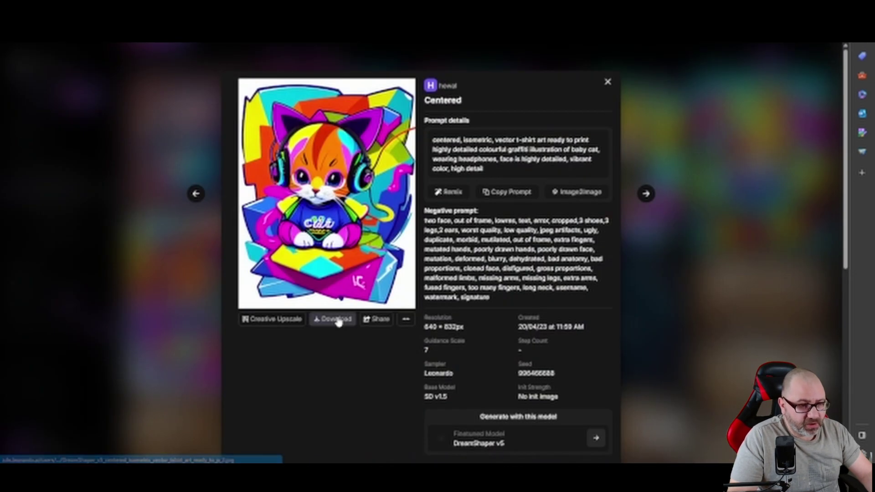
left_click(406, 321)
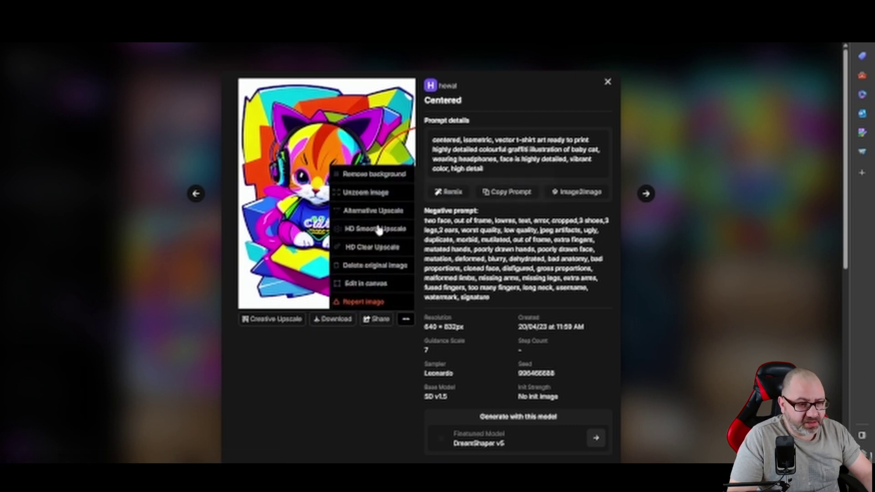
left_click(292, 355)
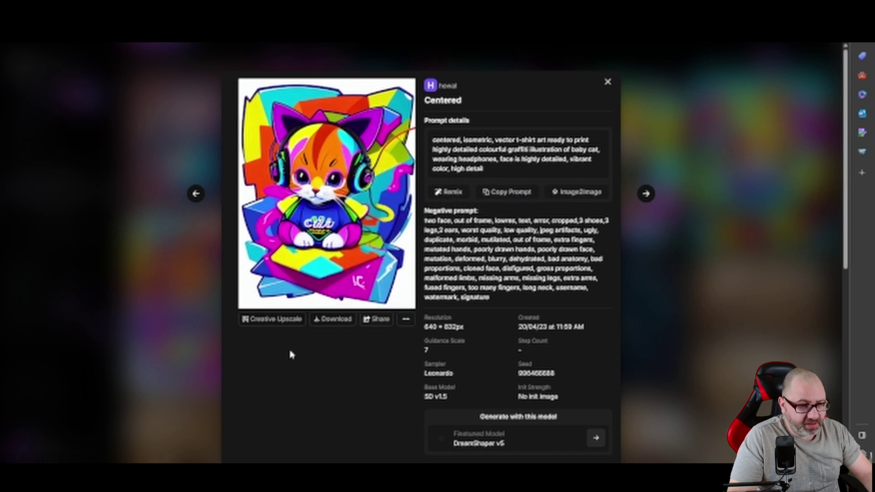
left_click(330, 321)
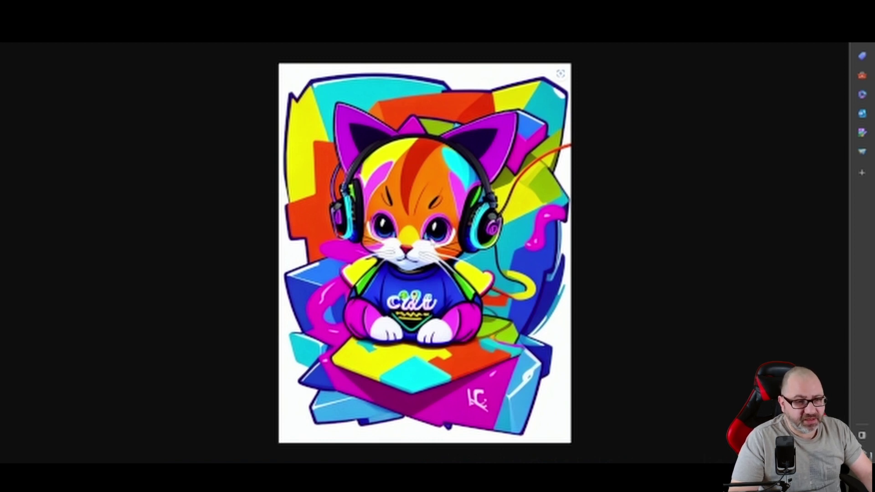
right_click(432, 241)
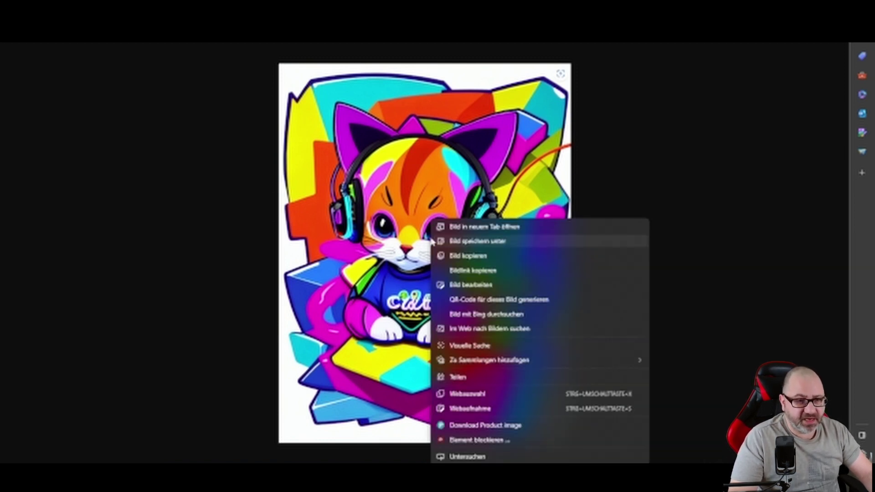
Save the full-size cat image via 'Bild speichern unter' as Katze.jpg
left_click(467, 247)
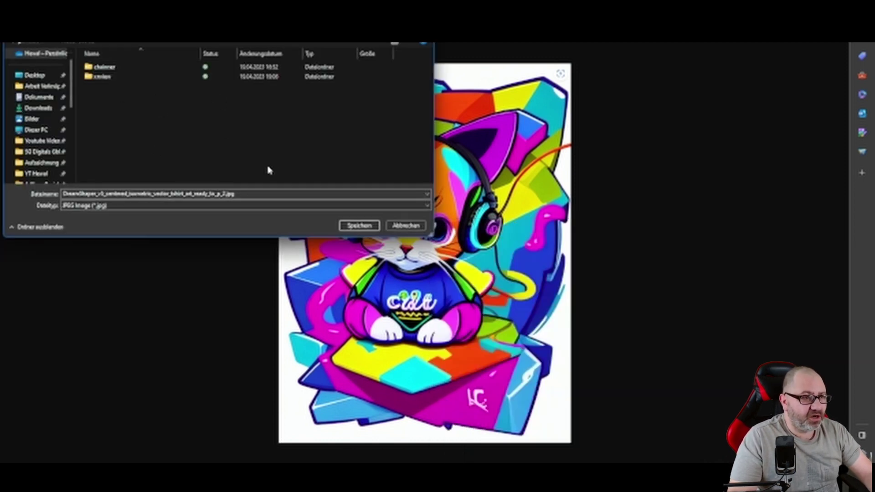
double_click(113, 193)
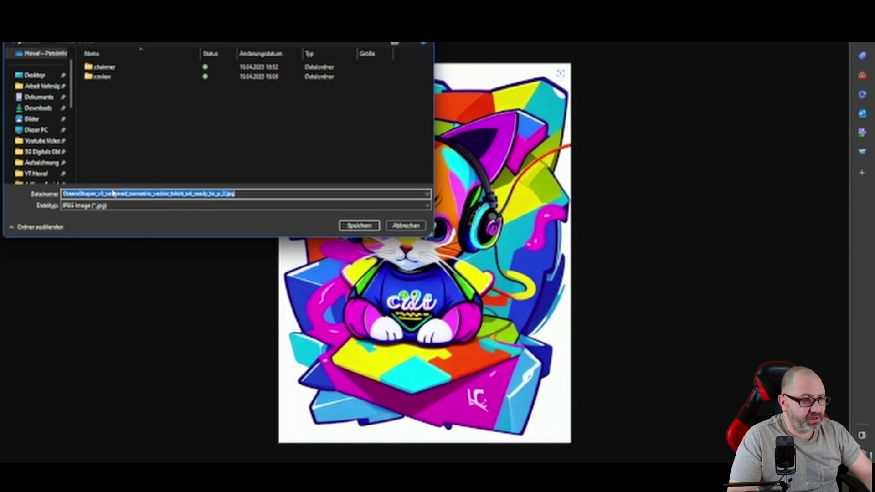
type("Katz")
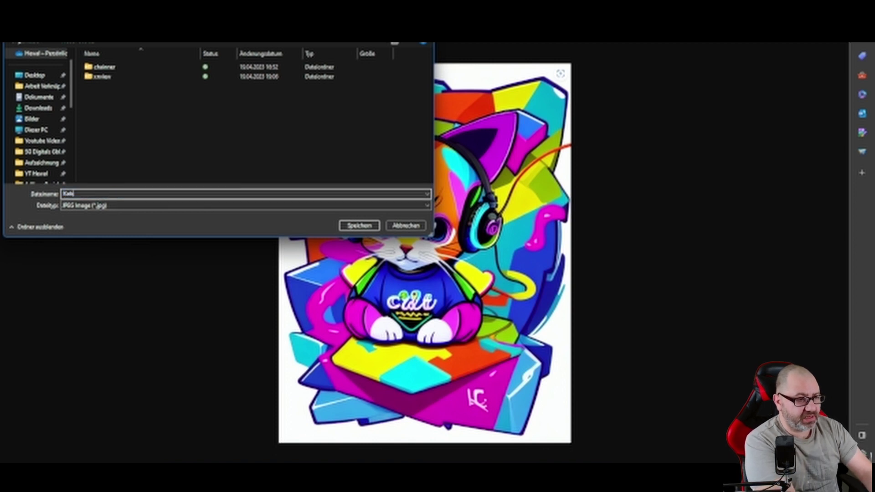
type("e")
key("Return")
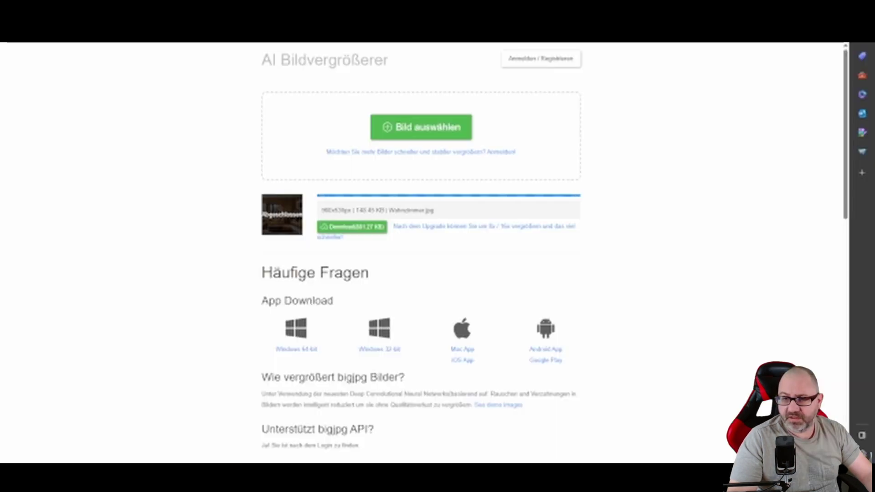
Upload Katze.jpg to bigjpg and start a 4x Artwork upscale with no noise reduction
left_click_drag(610, 159, 416, 136)
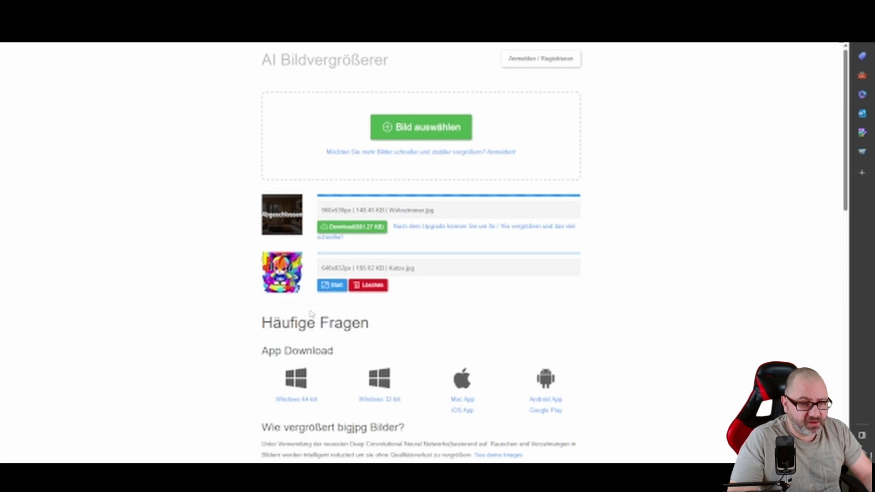
left_click(333, 285)
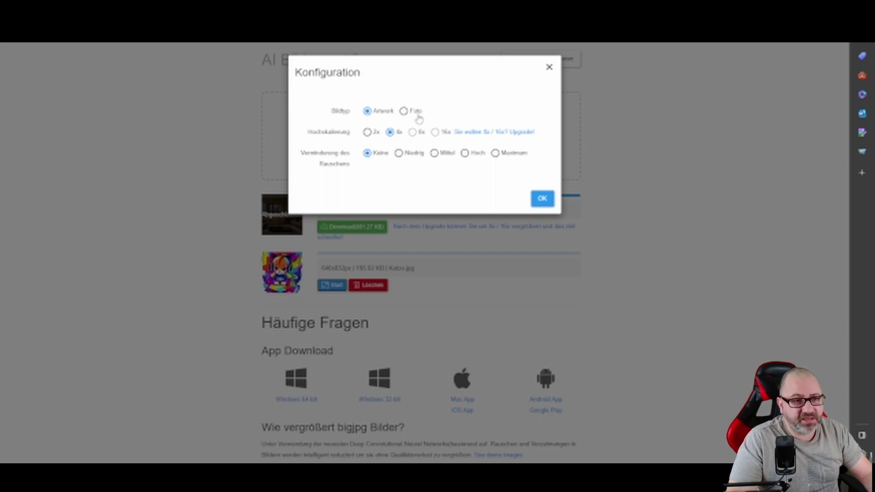
left_click(542, 198)
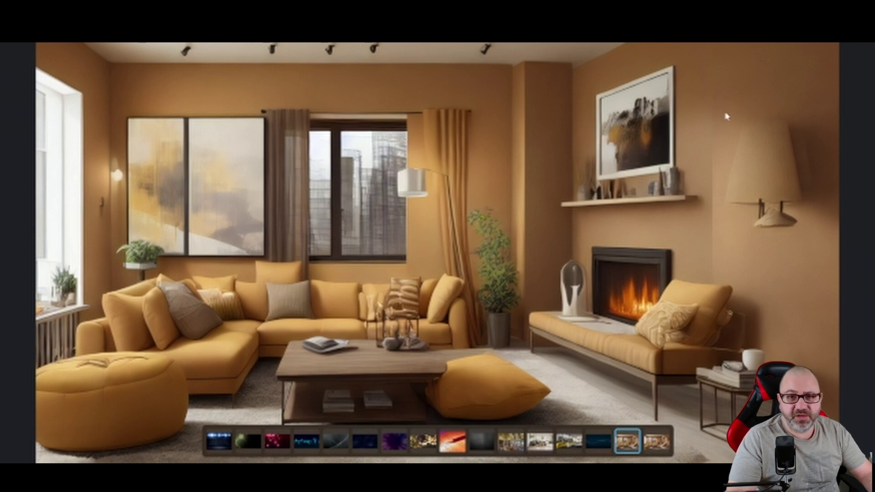
Zoom into the shelf area of the upscaled living-room image in Photos, then close it
scroll(642, 182, "up", 3)
scroll(620, 206, "up", 2)
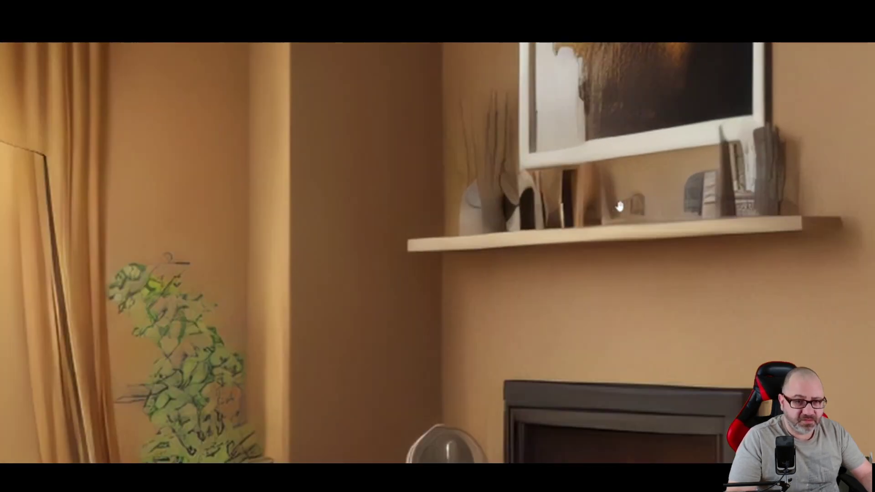
scroll(620, 207, "up", 2)
scroll(711, 100, "up", 2)
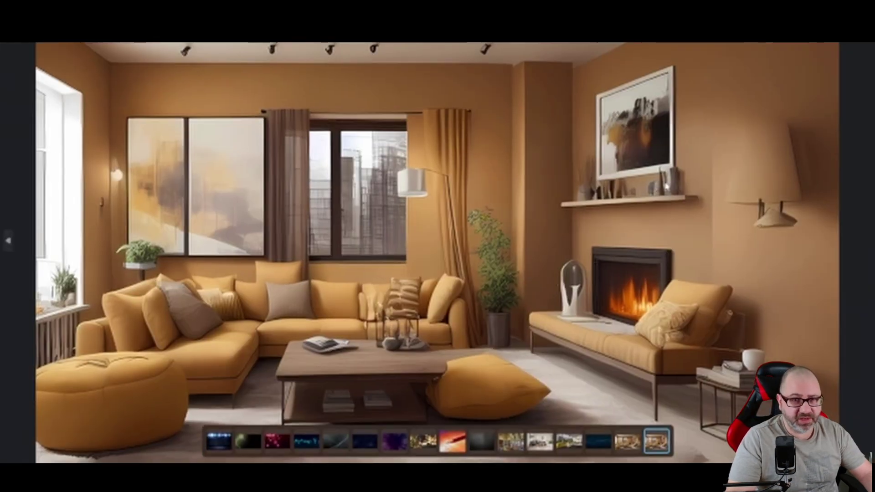
scroll(654, 207, "up", 2)
scroll(653, 208, "up", 2)
scroll(654, 208, "up", 2)
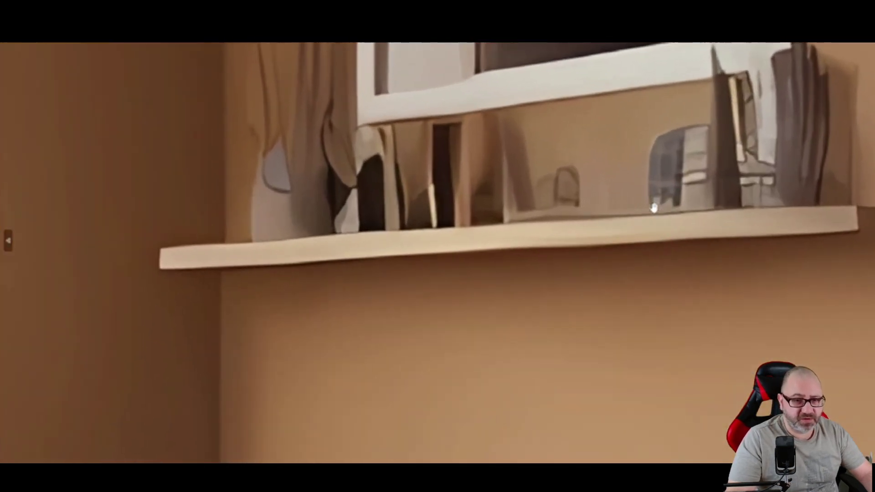
scroll(654, 207, "up", 2)
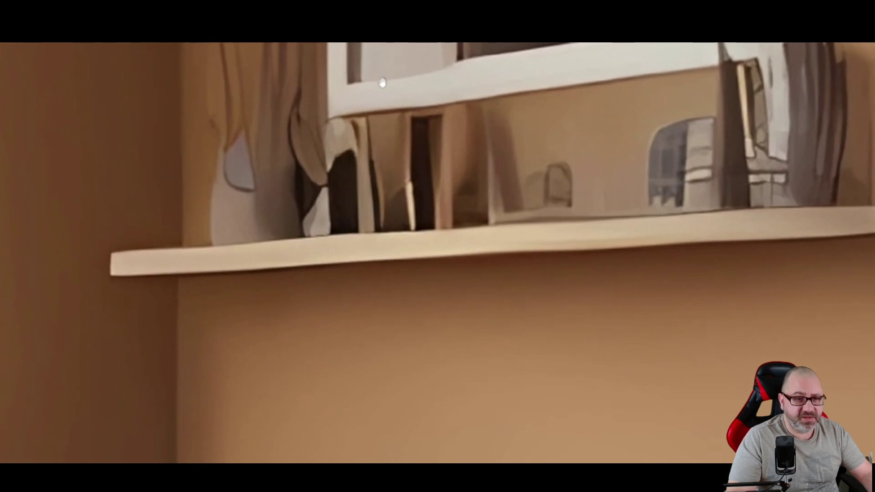
scroll(435, 136, "down", 1)
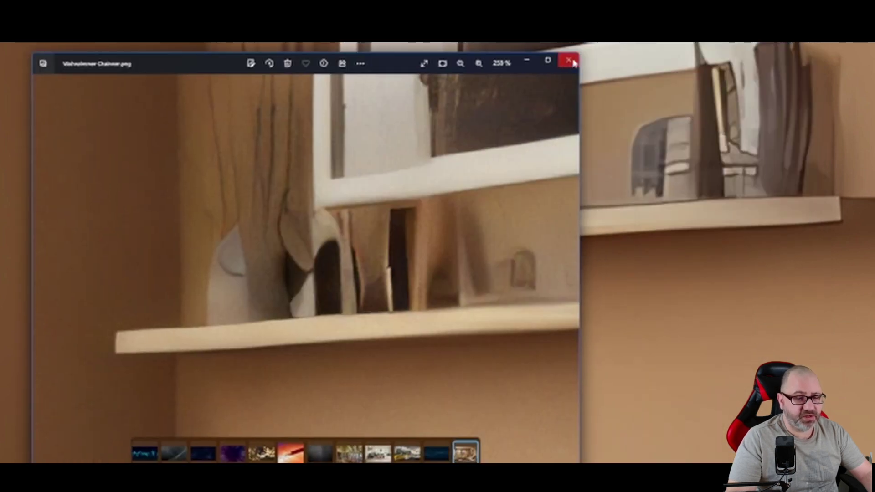
left_click(574, 63)
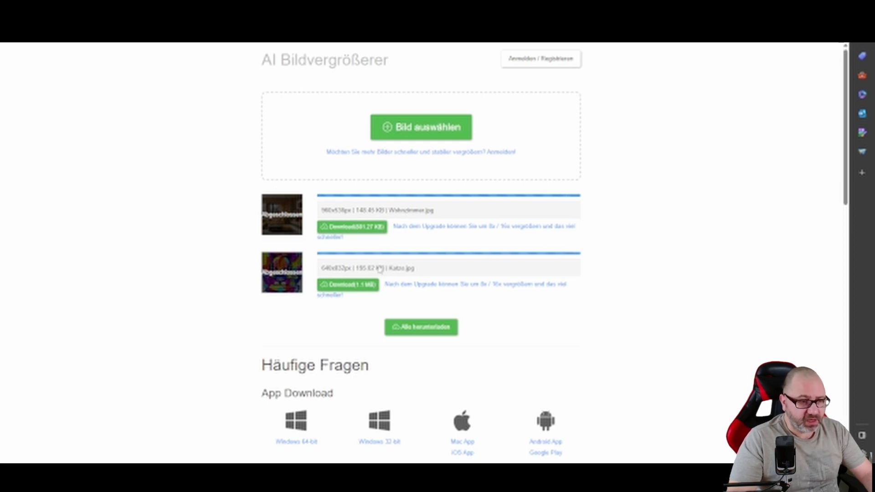
Save the 4x upscaled Katze.jpg from bigjpg and show it in its Downloads folder
left_click(348, 286)
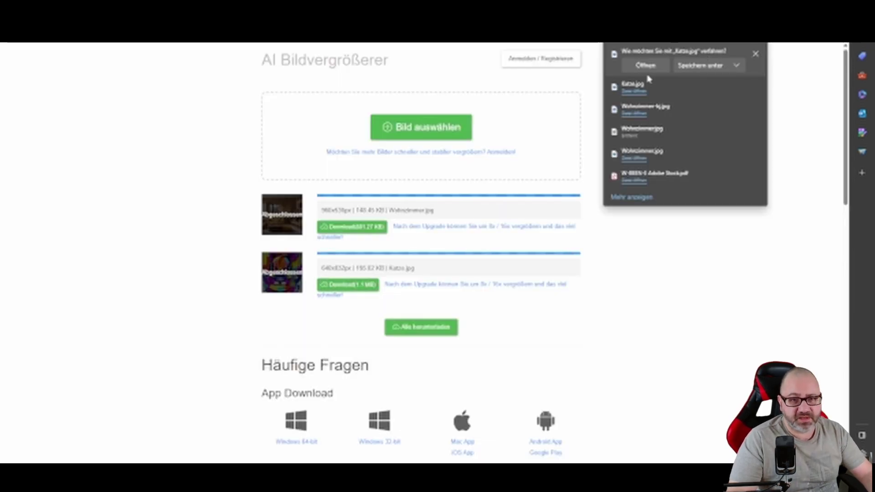
left_click(735, 67)
left_click(711, 82)
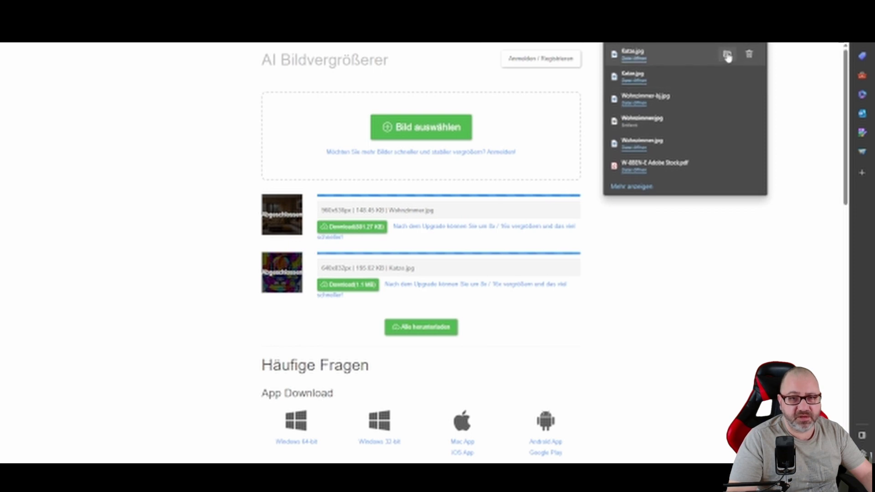
left_click(728, 56)
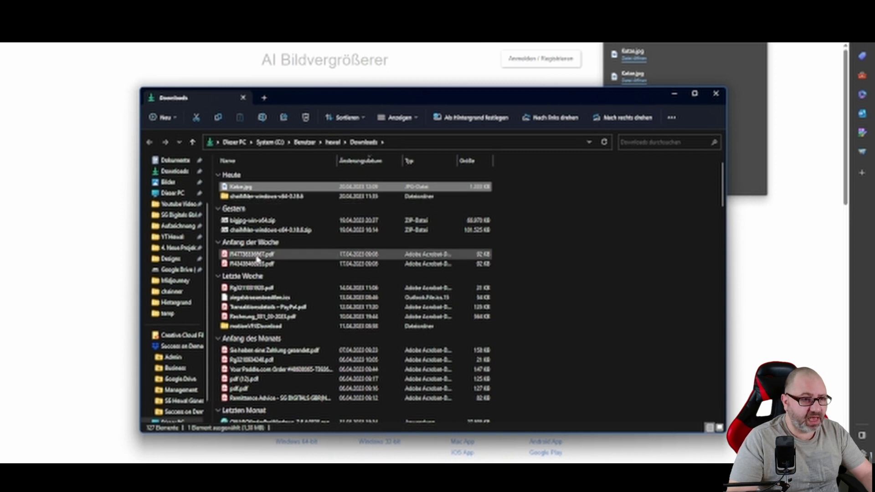
double_click(242, 186)
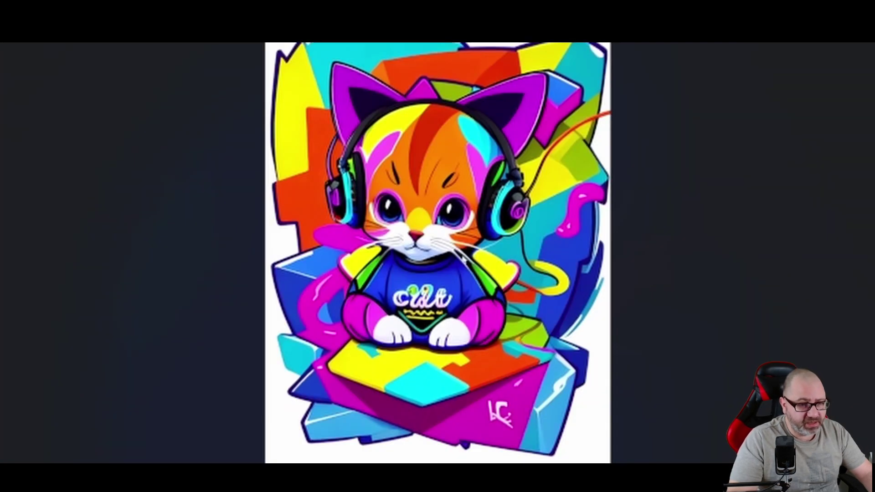
scroll(459, 247, "up", 3)
scroll(459, 246, "up", 3)
scroll(459, 246, "up", 3)
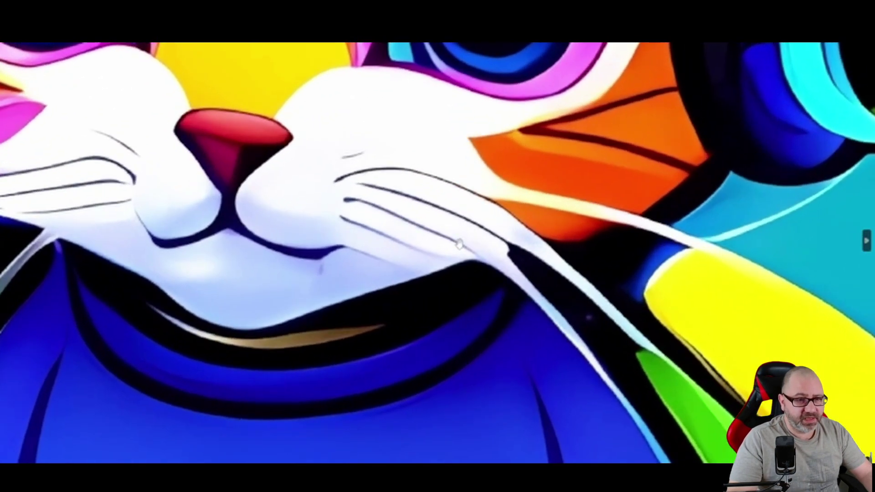
scroll(538, 152, "up", 3)
scroll(538, 152, "up", 2)
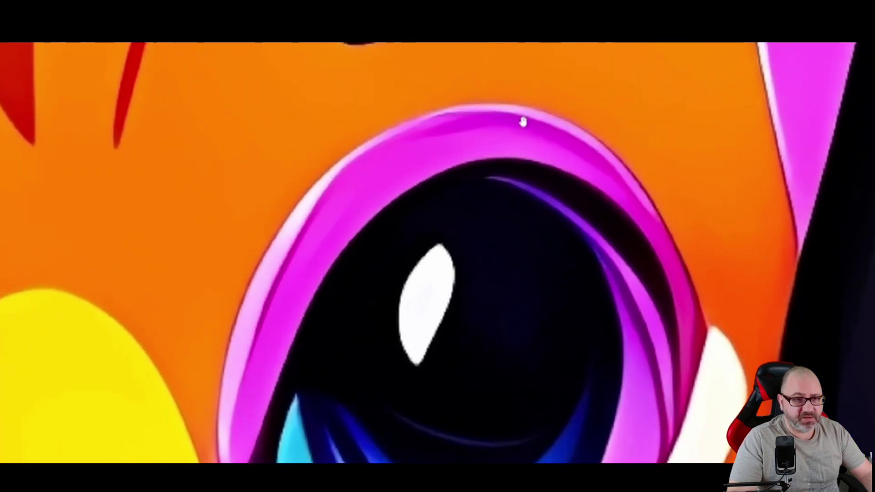
scroll(780, 305, "up", 2)
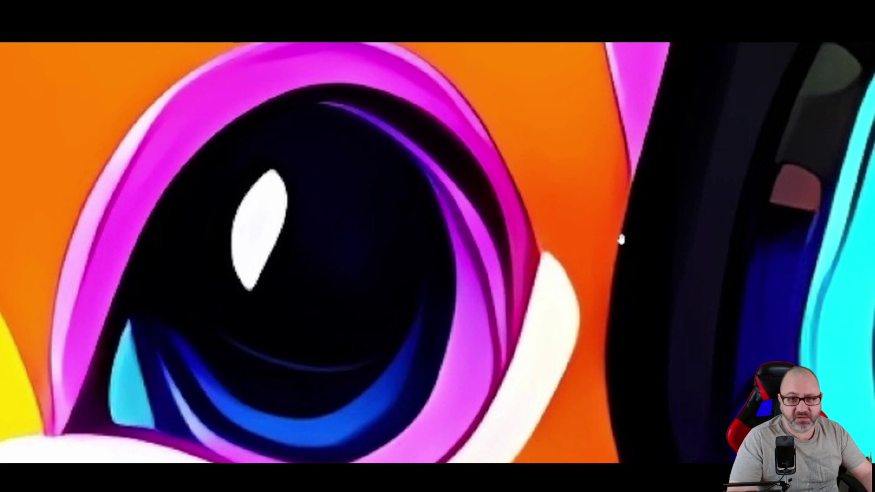
scroll(615, 241, "down", 5)
scroll(614, 241, "down", 3)
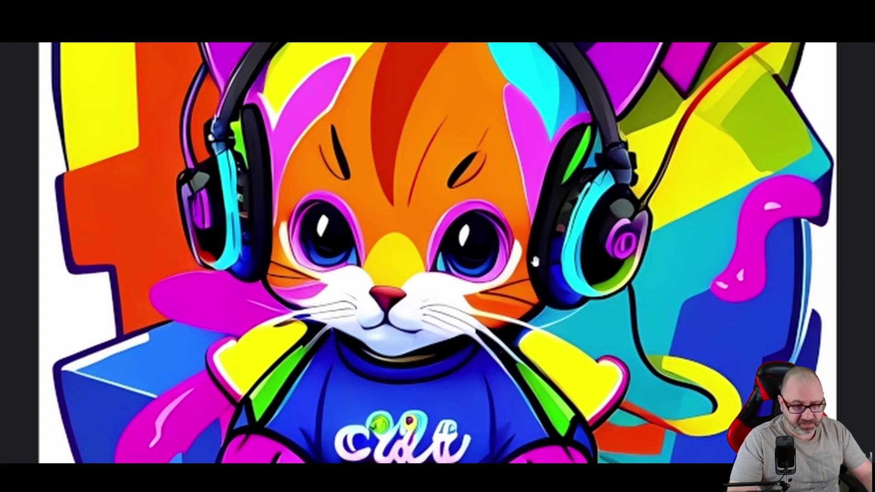
scroll(535, 259, "down", 2)
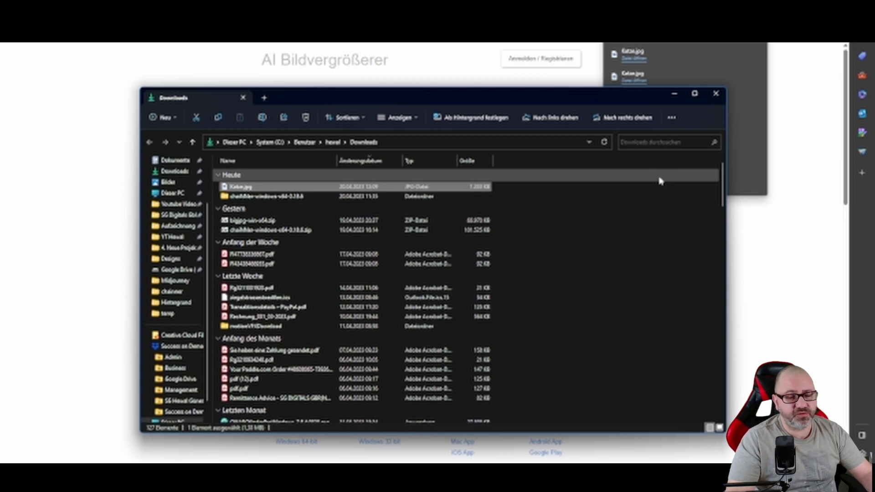
Close the Downloads folder and recent-downloads list, then go to the Leonardo.Ai site via 'leo'
left_click(716, 93)
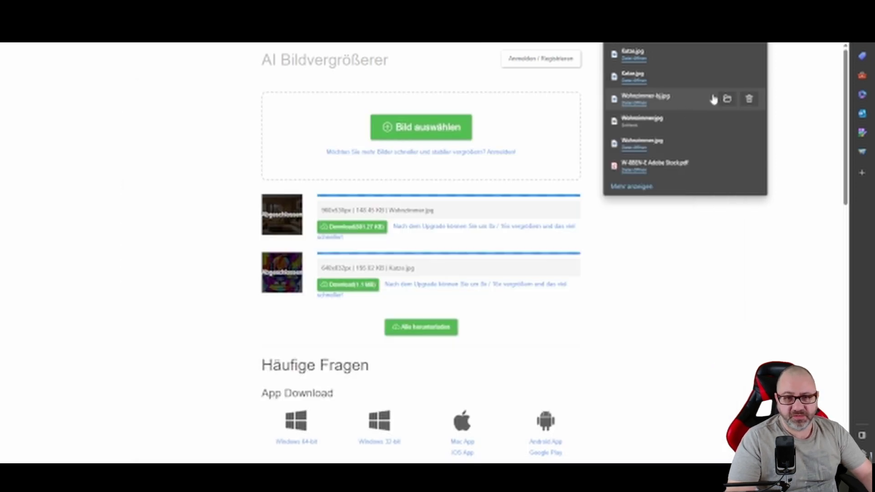
key("Escape")
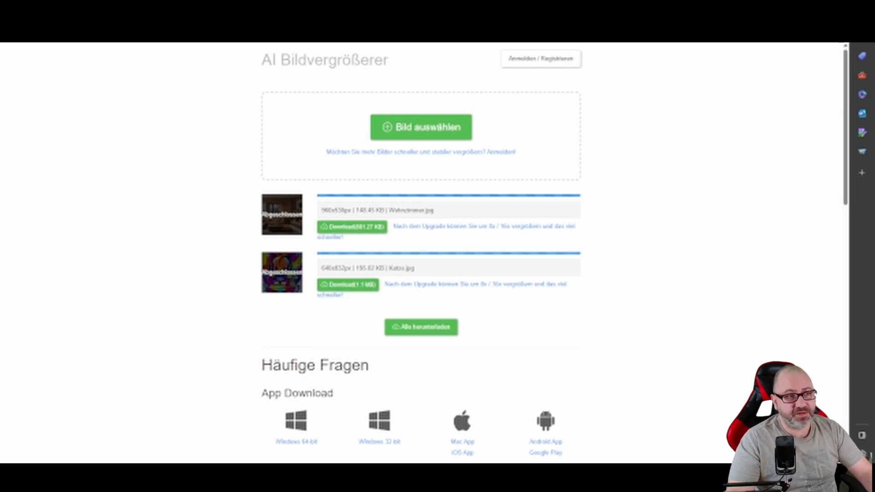
key("ctrl+l")
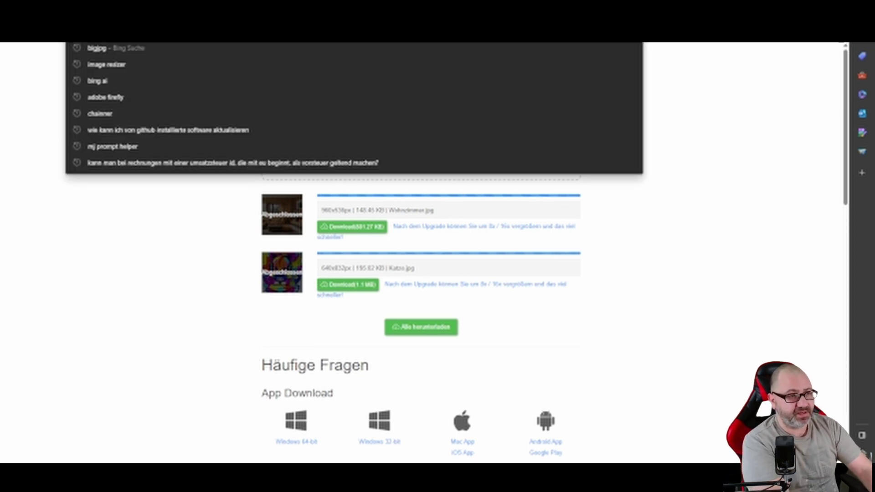
type("leo")
key("Return")
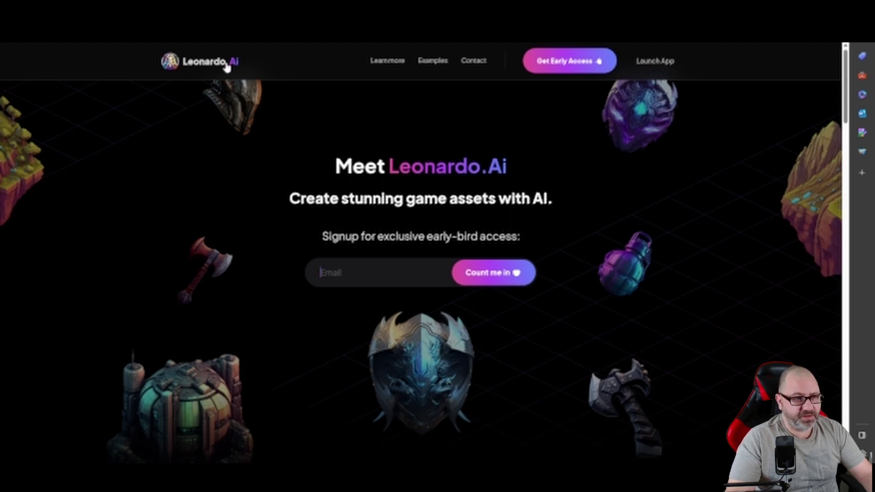
Load the Leonardo.AI web app at app.leonardo.ai
left_click(210, 43)
type("app")
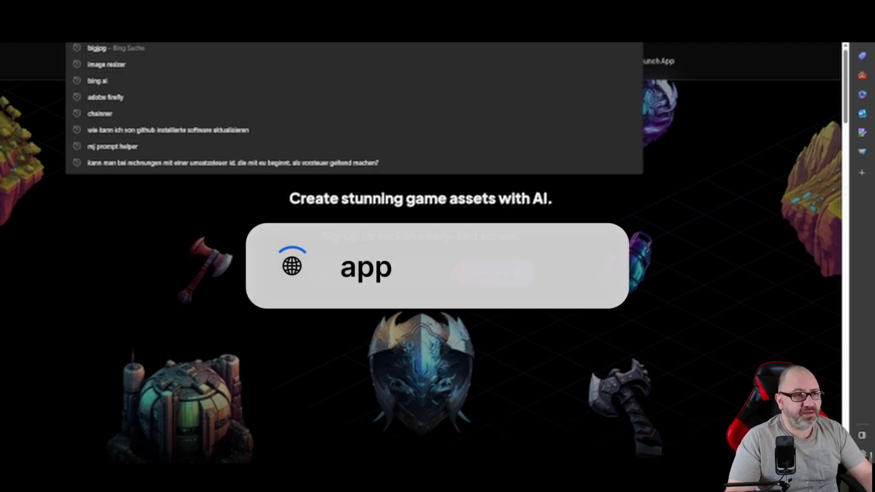
type(".leonardo.ai")
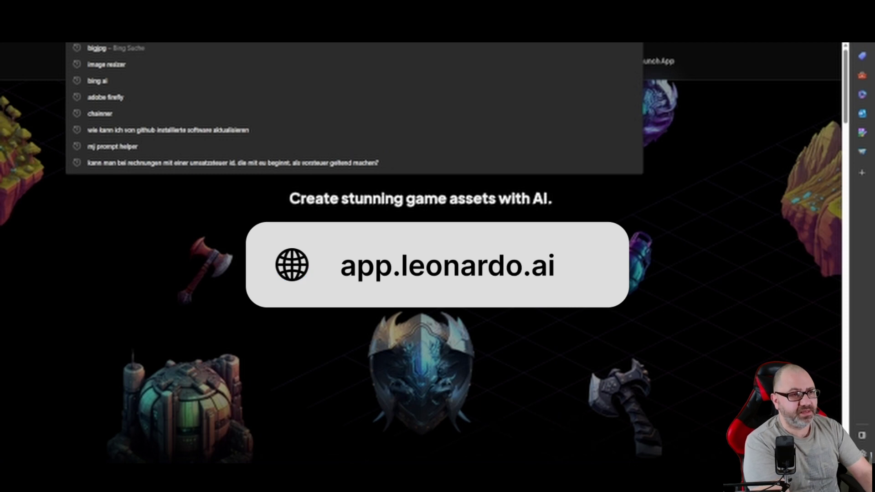
type("a")
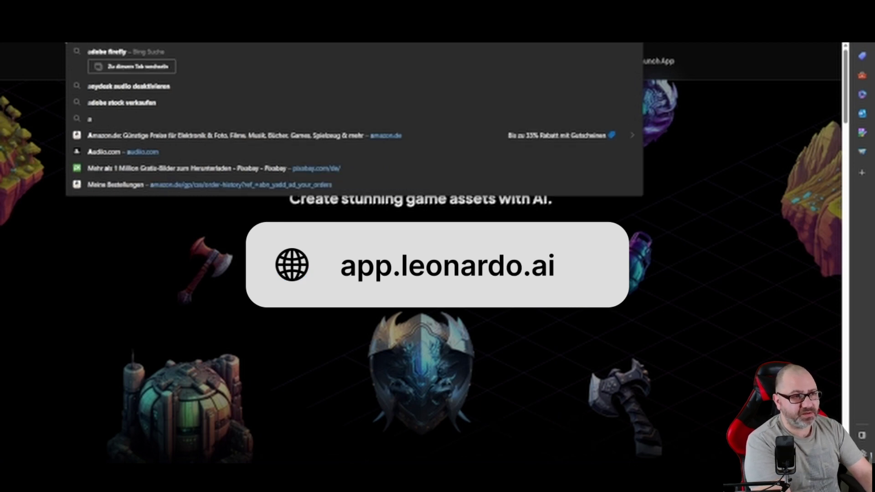
type("pp.leo")
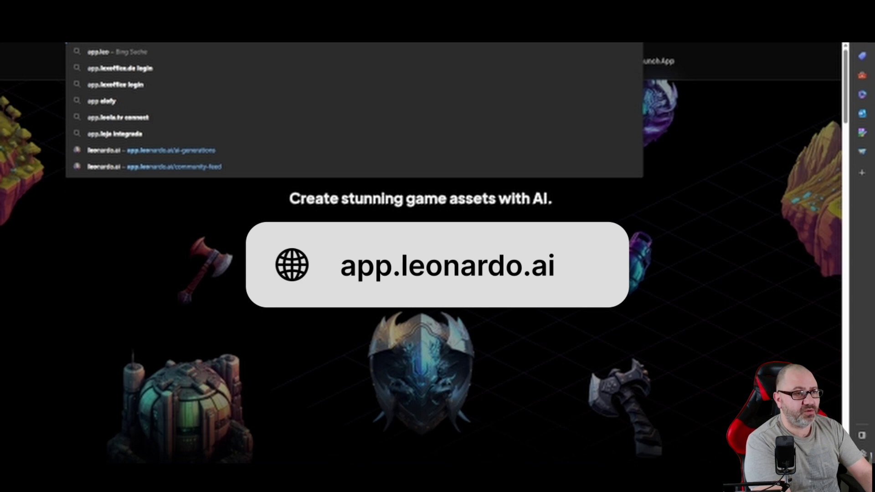
type("nardo.ai")
key("Return")
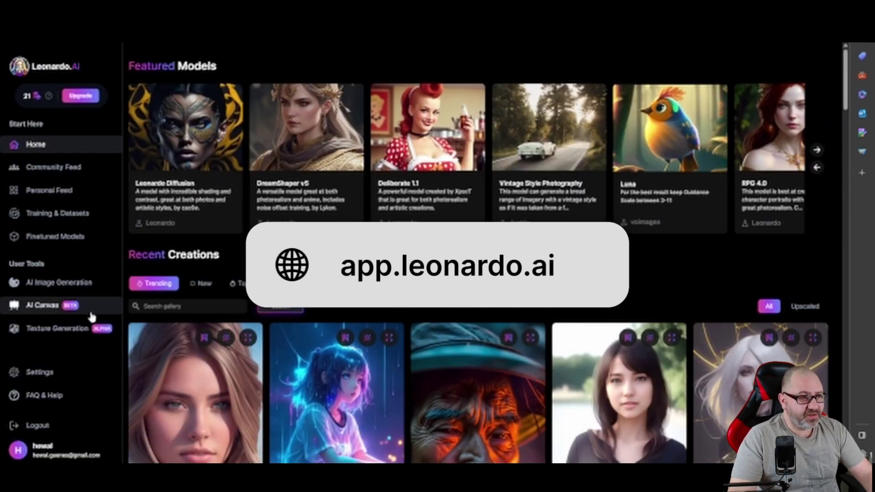
Start logging in to Leonardo.Ai and dismiss the page translation offer
left_click(91, 372)
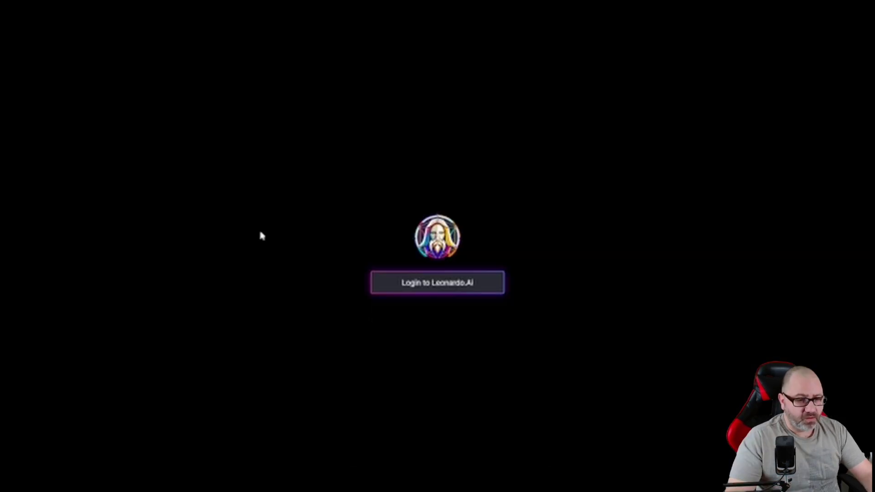
left_click(434, 286)
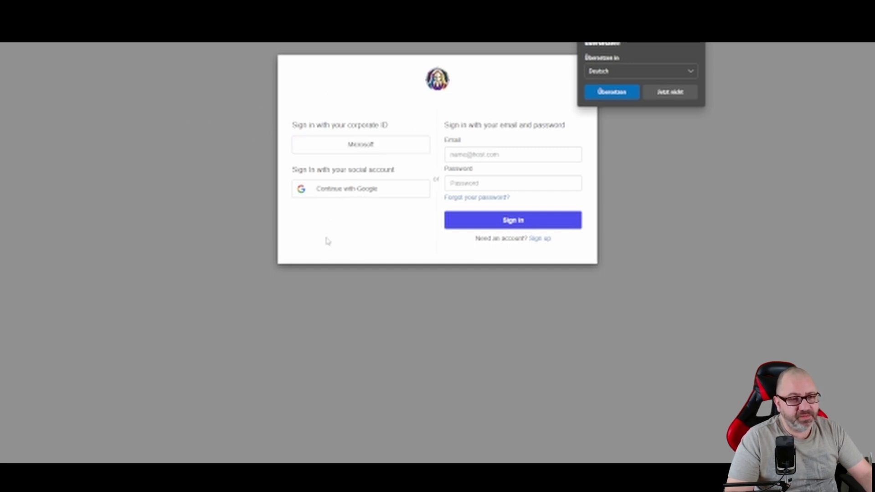
left_click(340, 194)
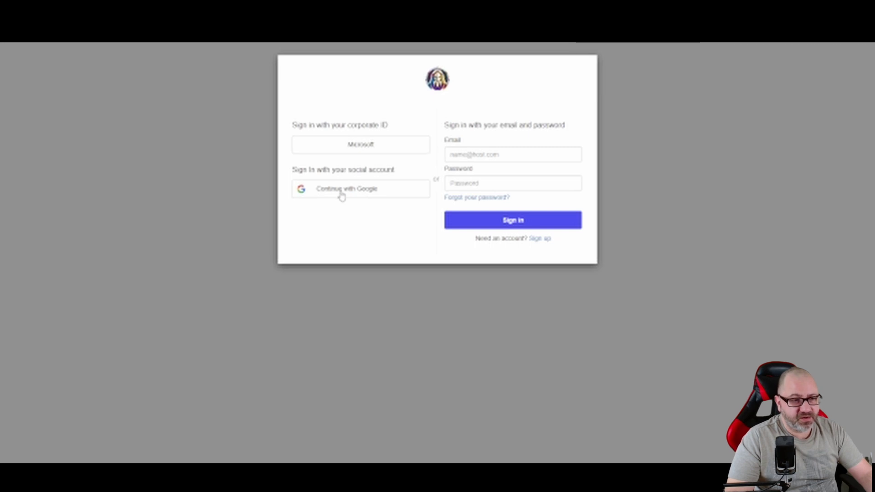